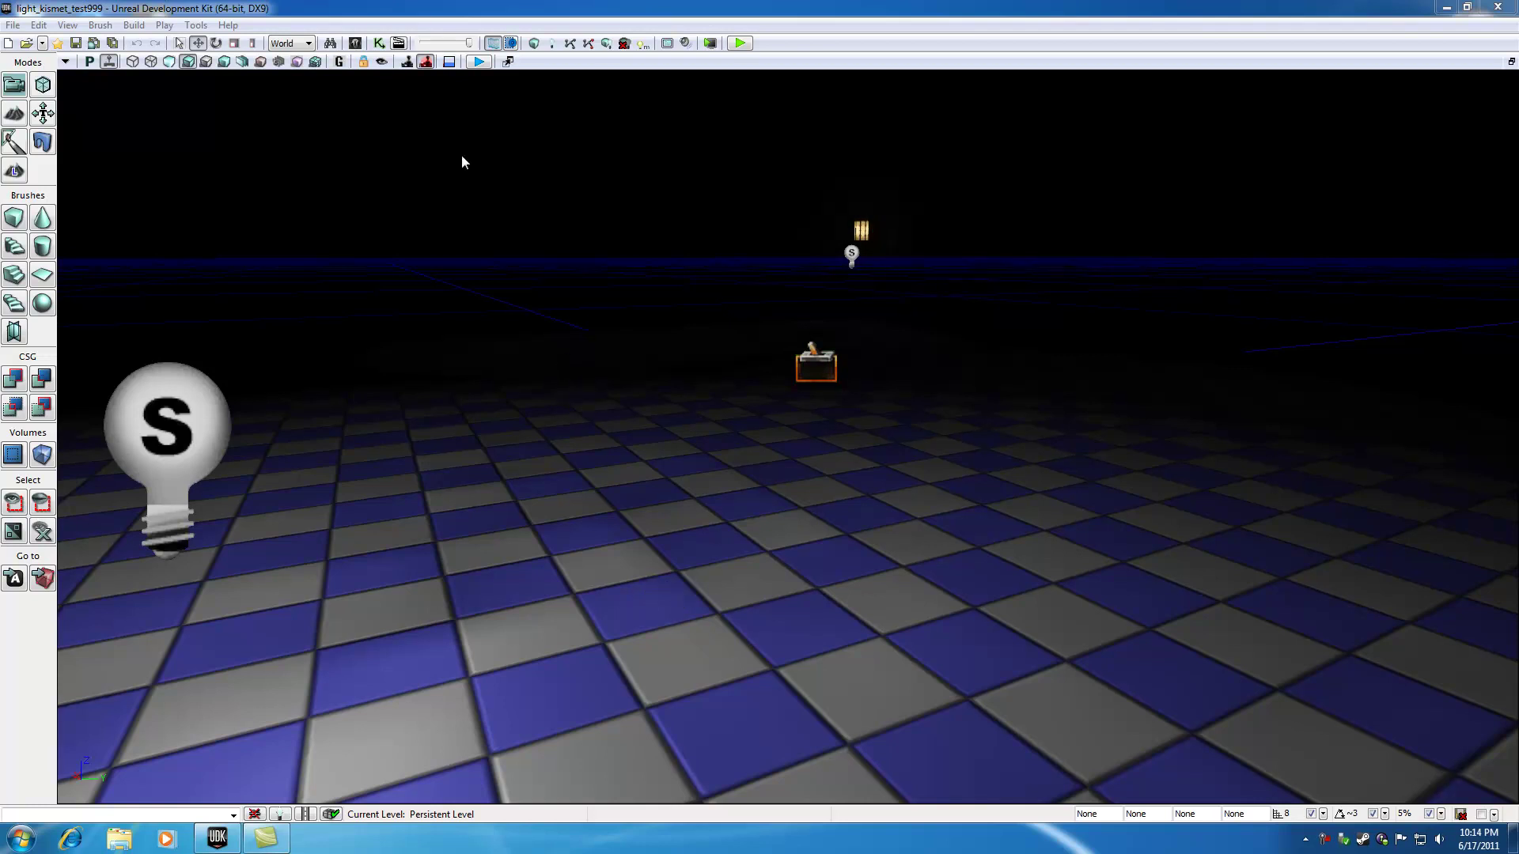
# Step: Open UnrealKismet from the main toolbar's K button to view Main_Sequence
pyautogui.click(379, 44)
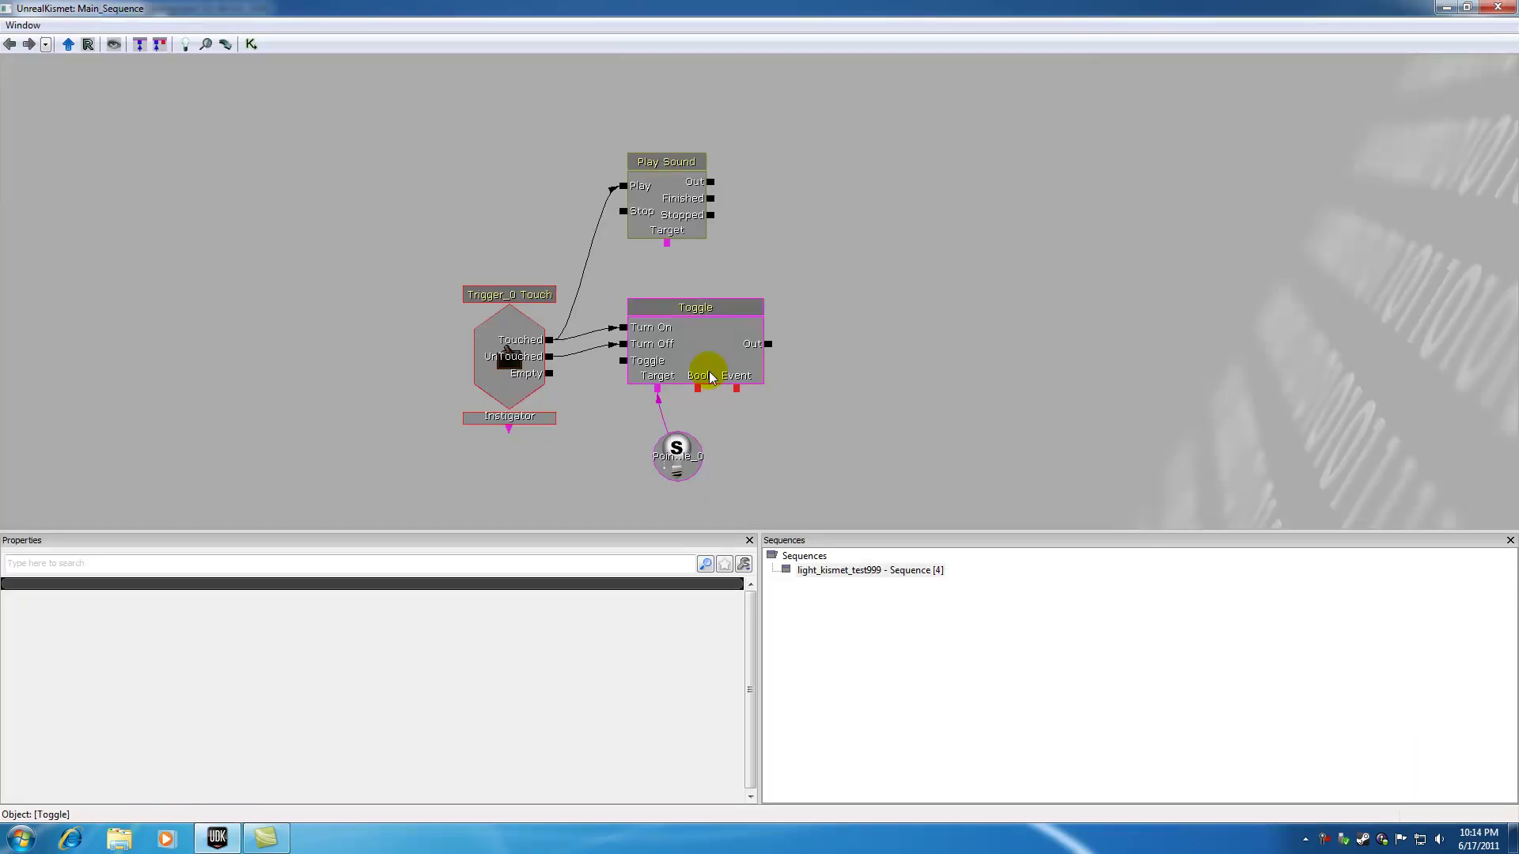
pyautogui.rightClick(799, 210)
pyautogui.moveTo(815, 203)
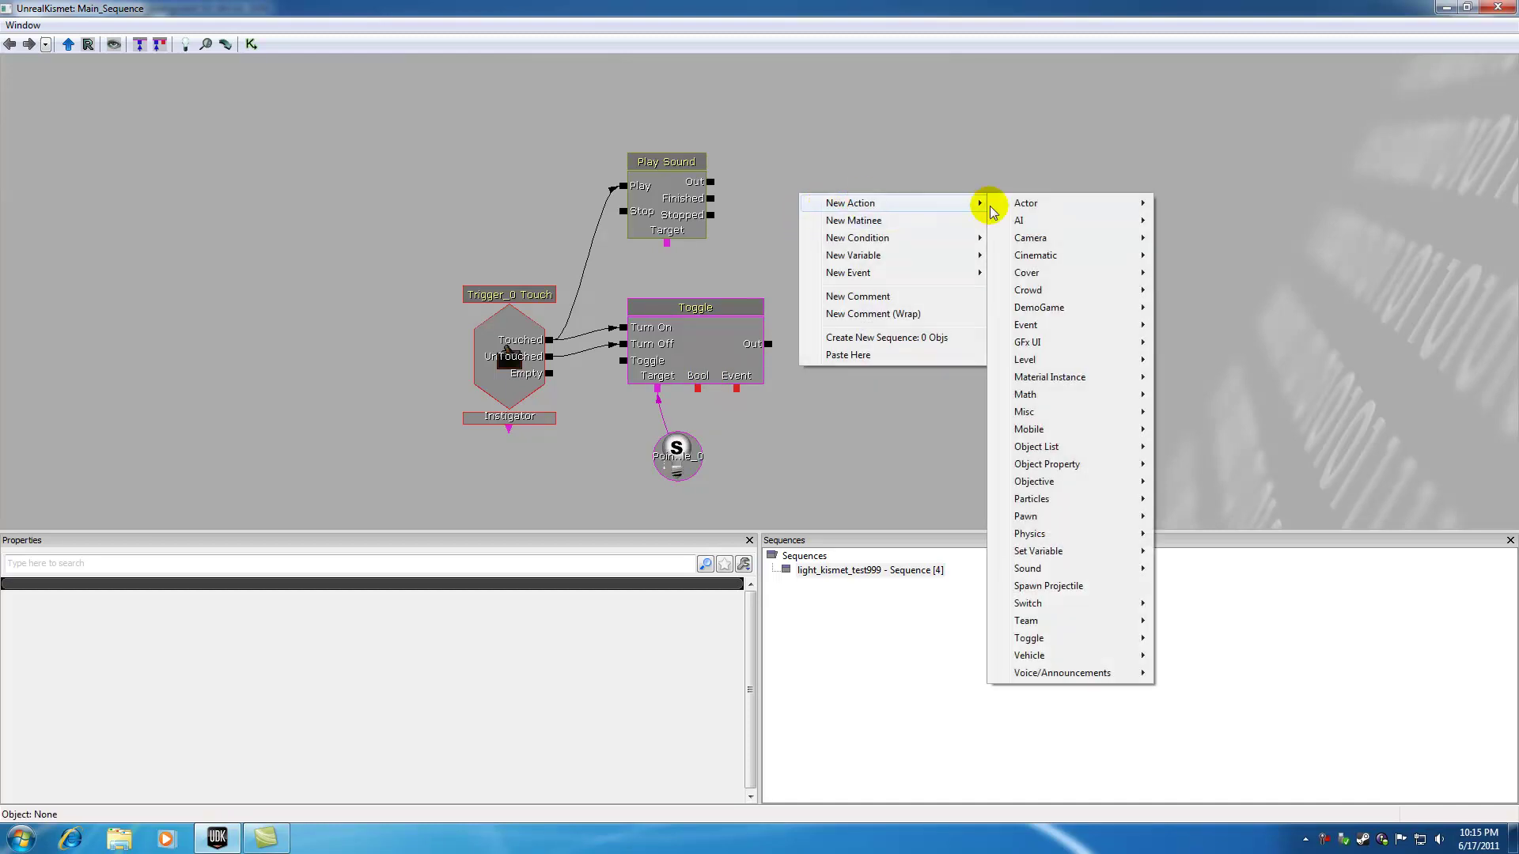
pyautogui.moveTo(1062, 205)
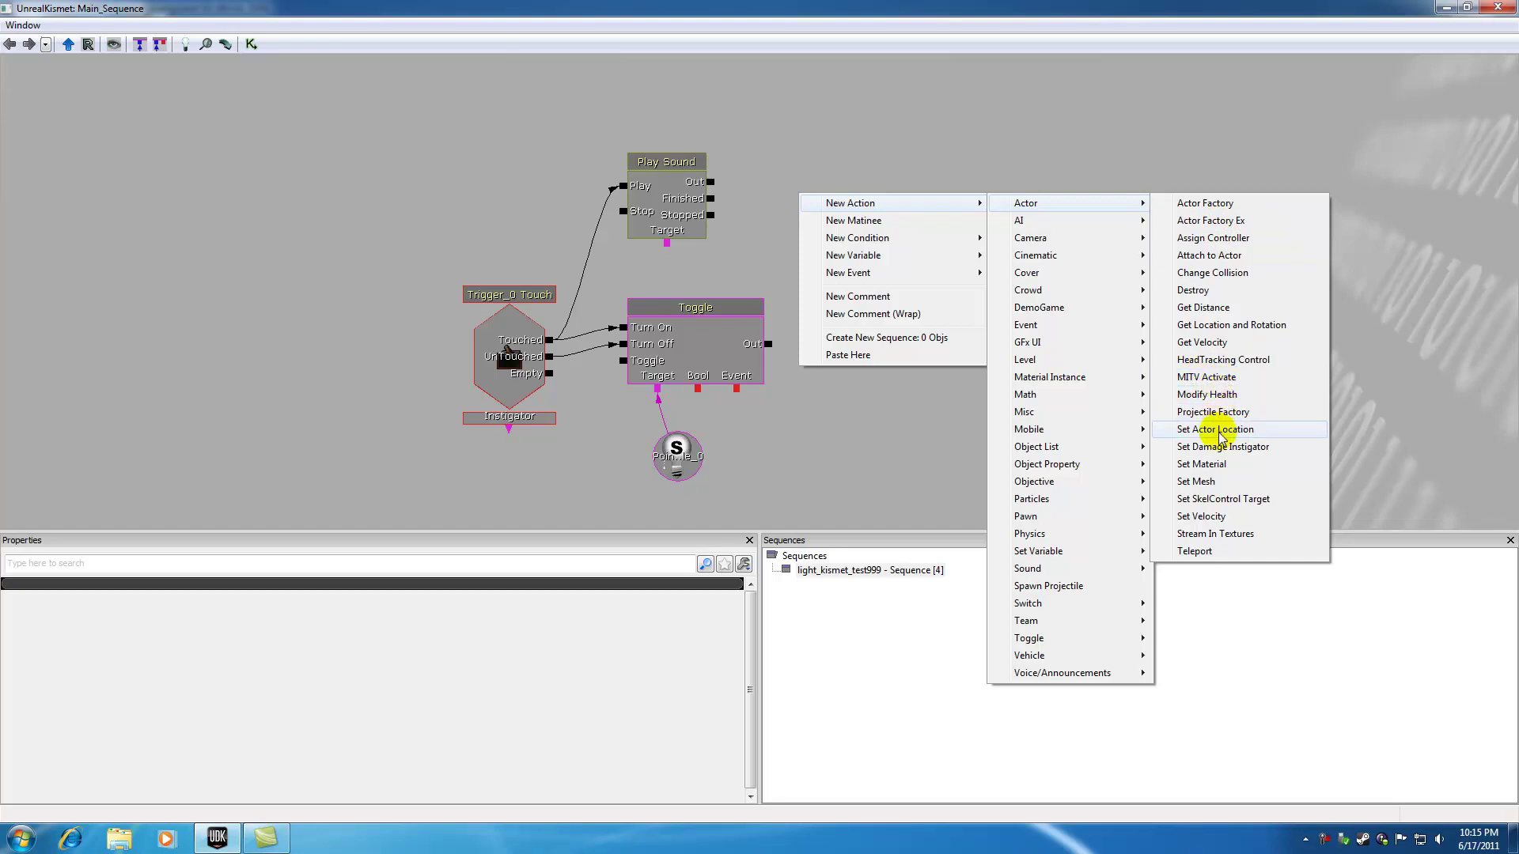
pyautogui.click(1044, 135)
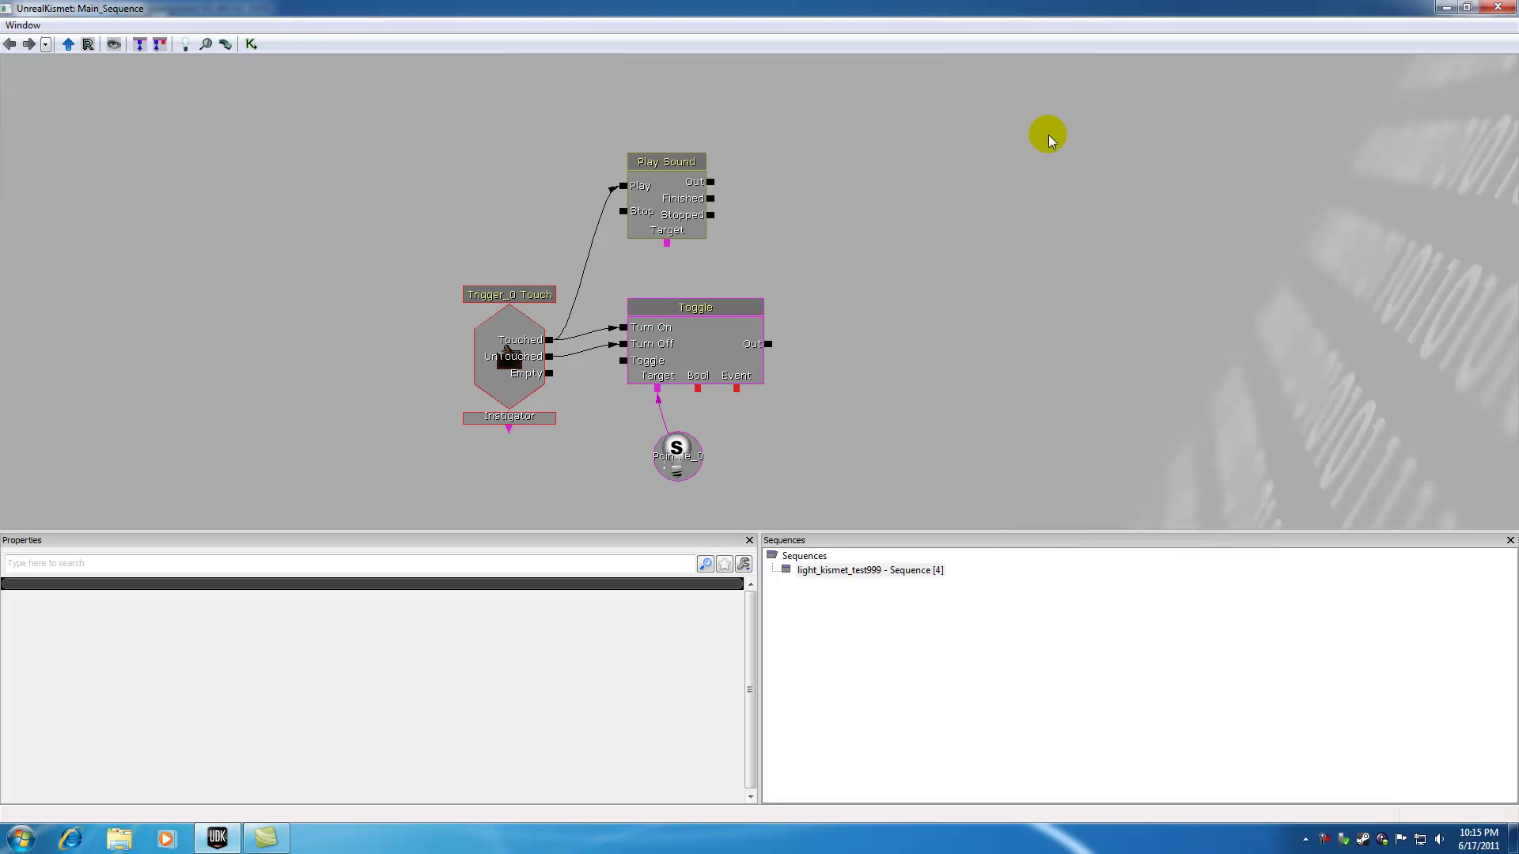
pyautogui.rightClick(943, 174)
pyautogui.moveTo(1123, 194)
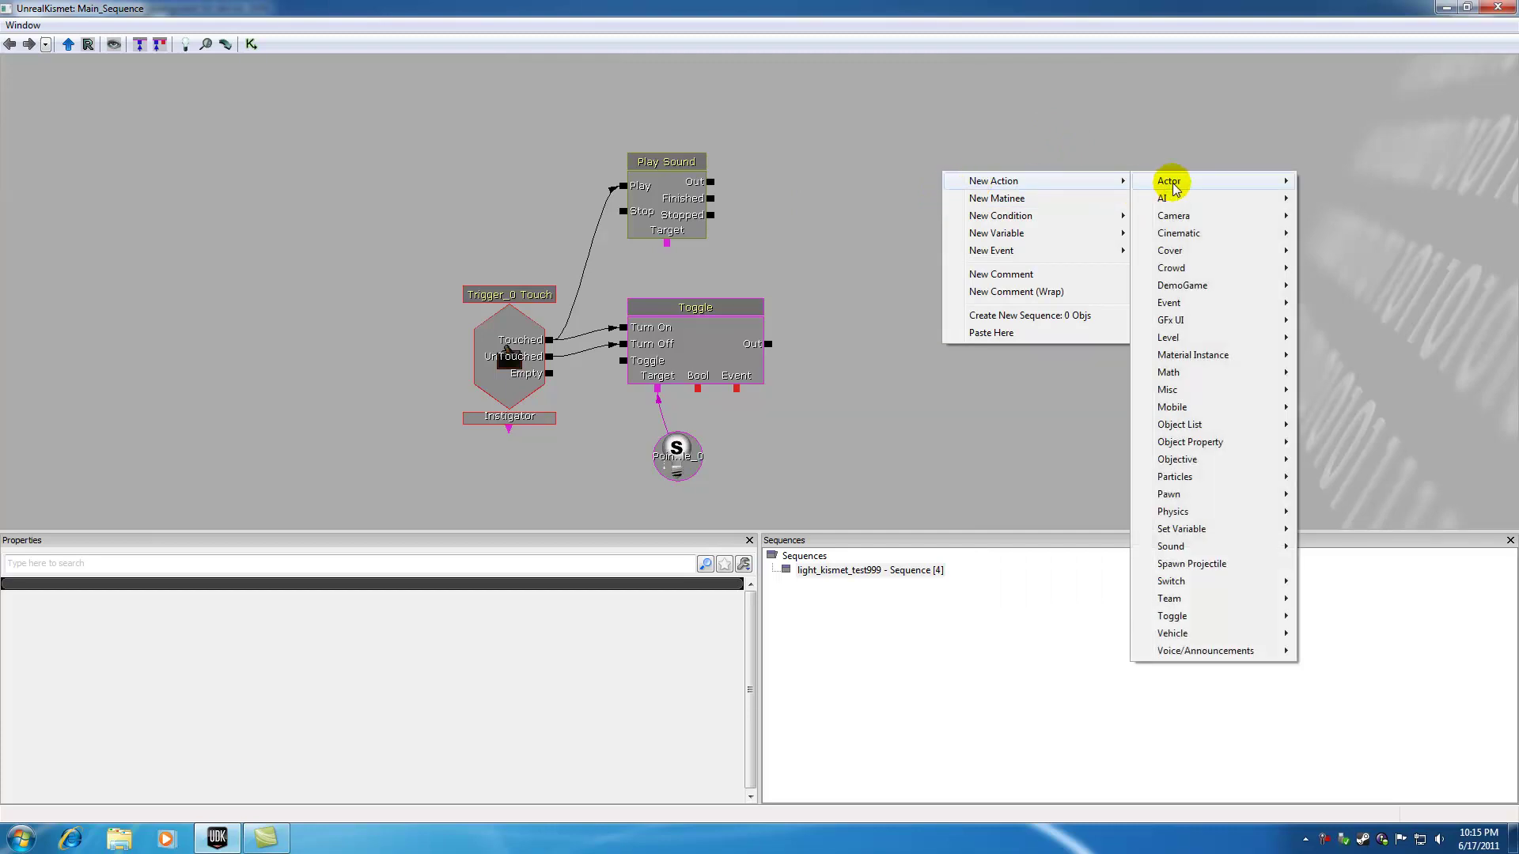
pyautogui.moveTo(1168, 181)
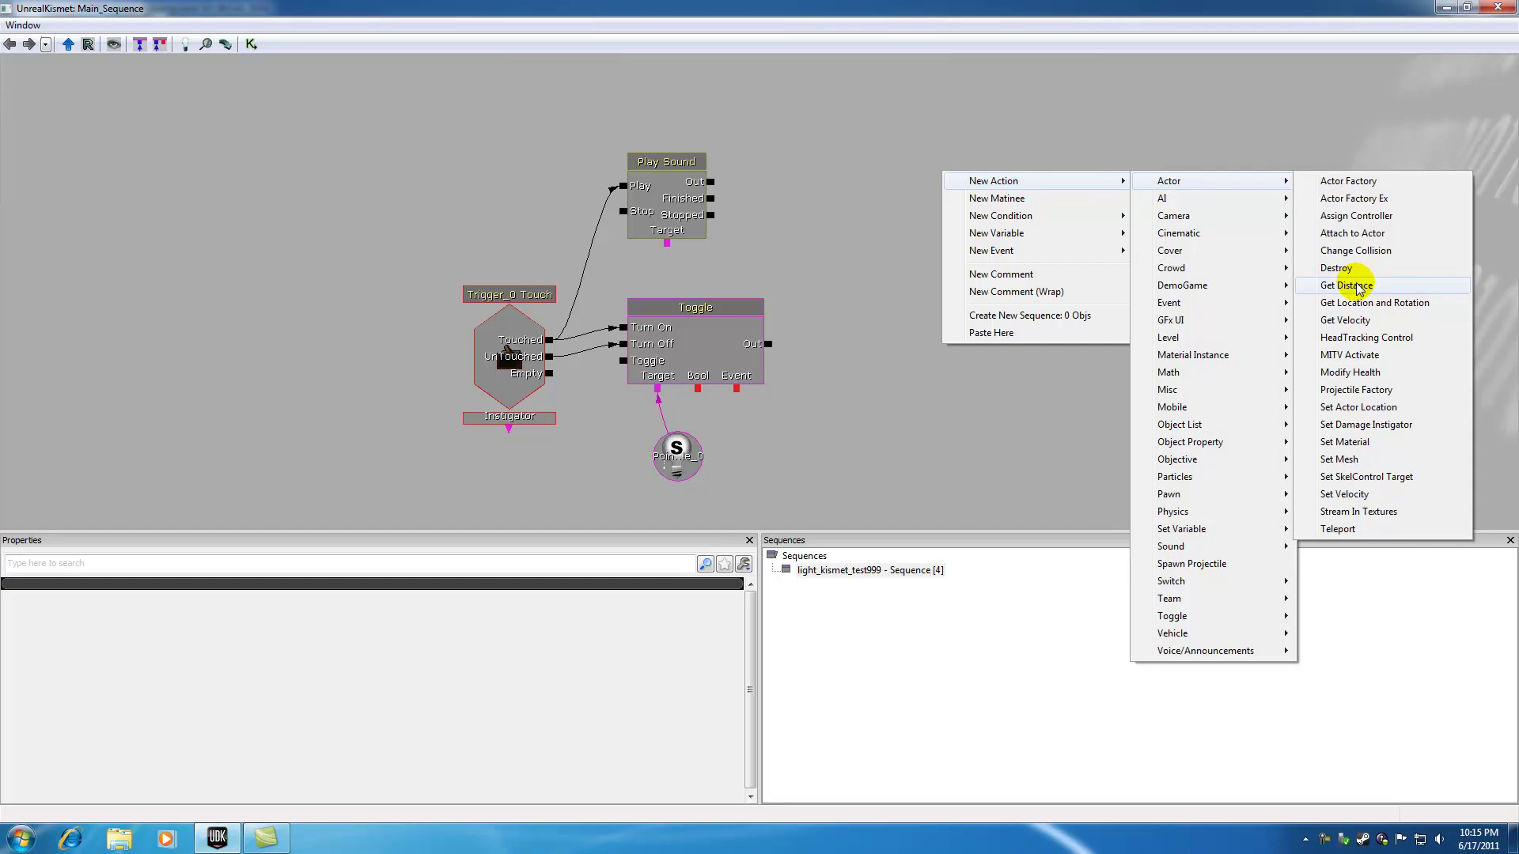
pyautogui.click(844, 239)
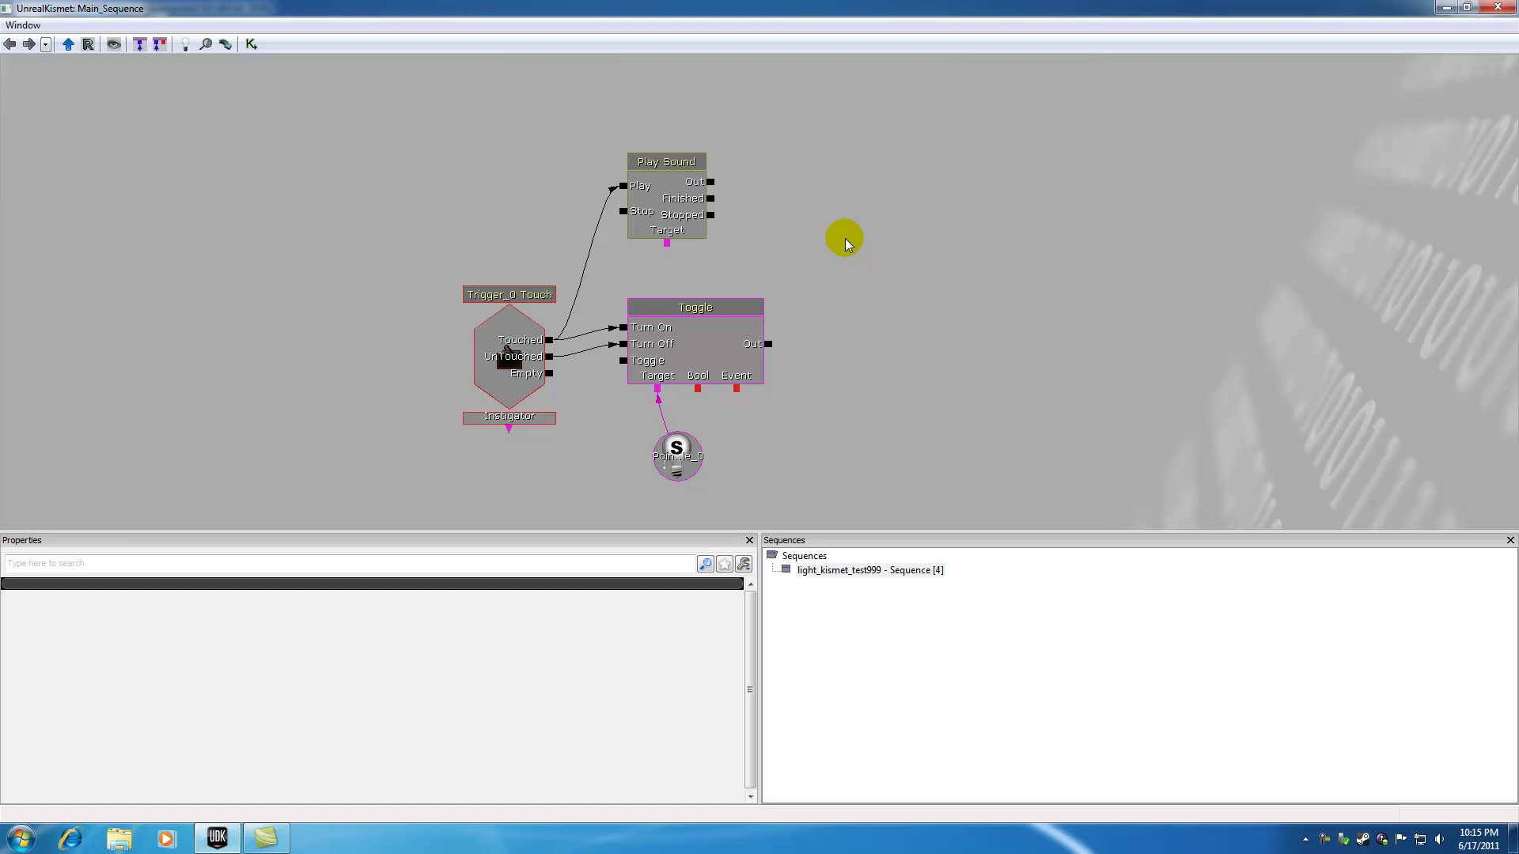
pyautogui.rightClick(845, 222)
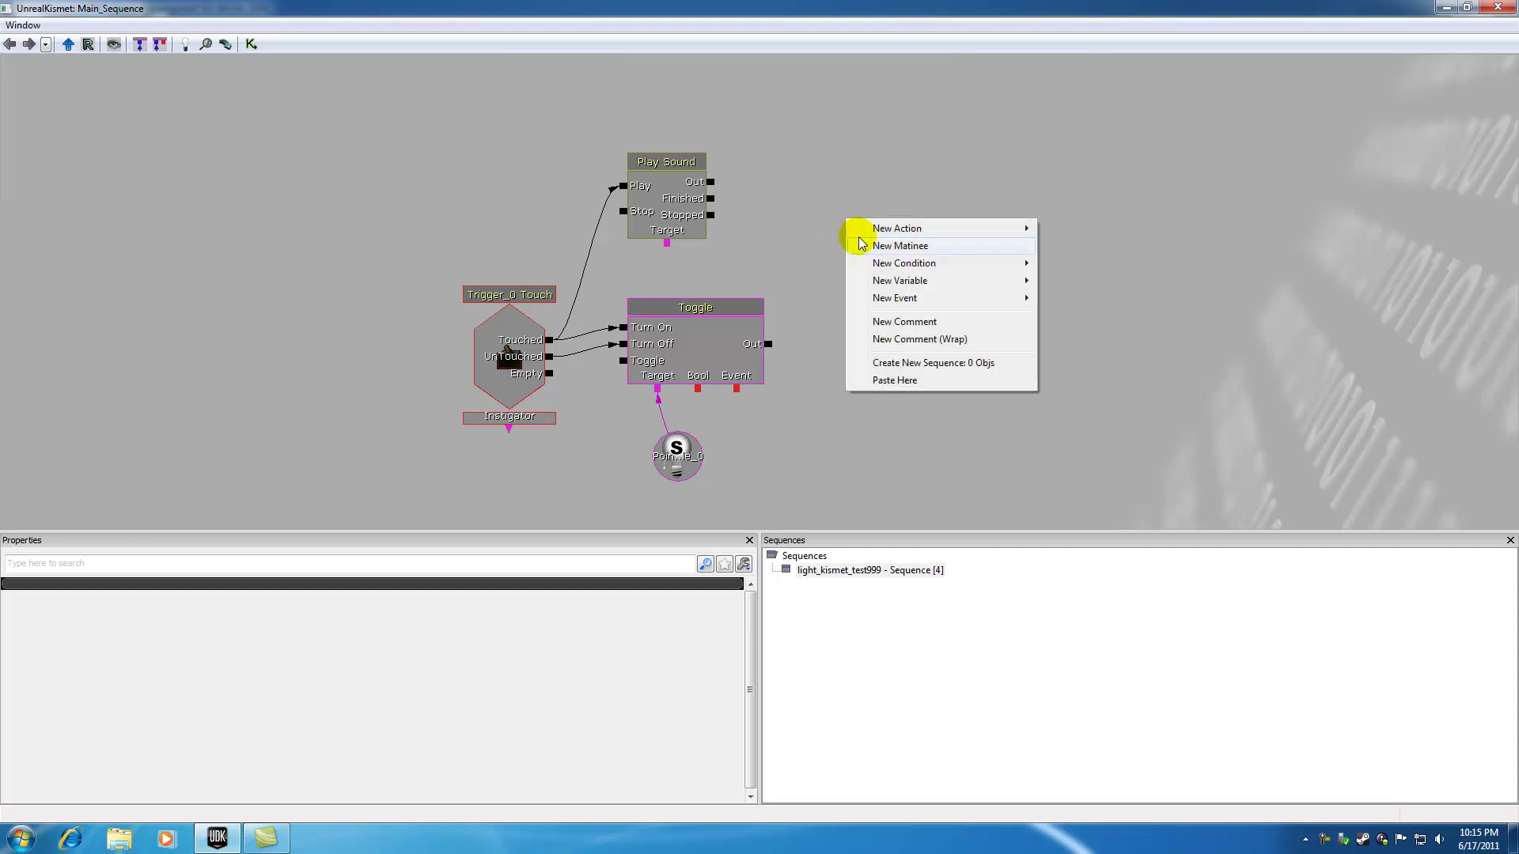
pyautogui.moveTo(870, 228)
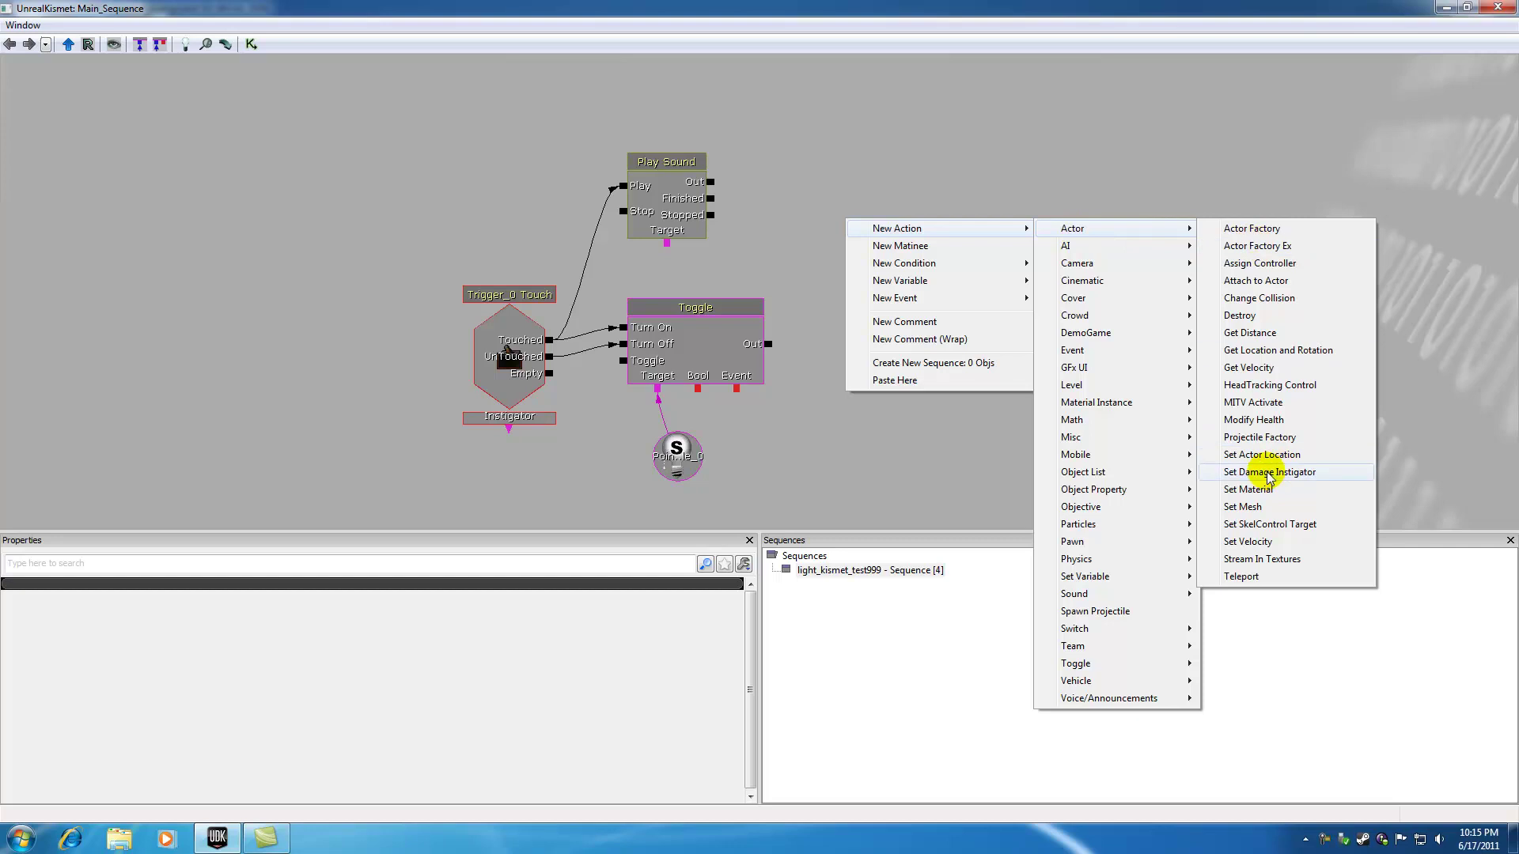
pyautogui.click(913, 128)
pyautogui.rightClick(914, 129)
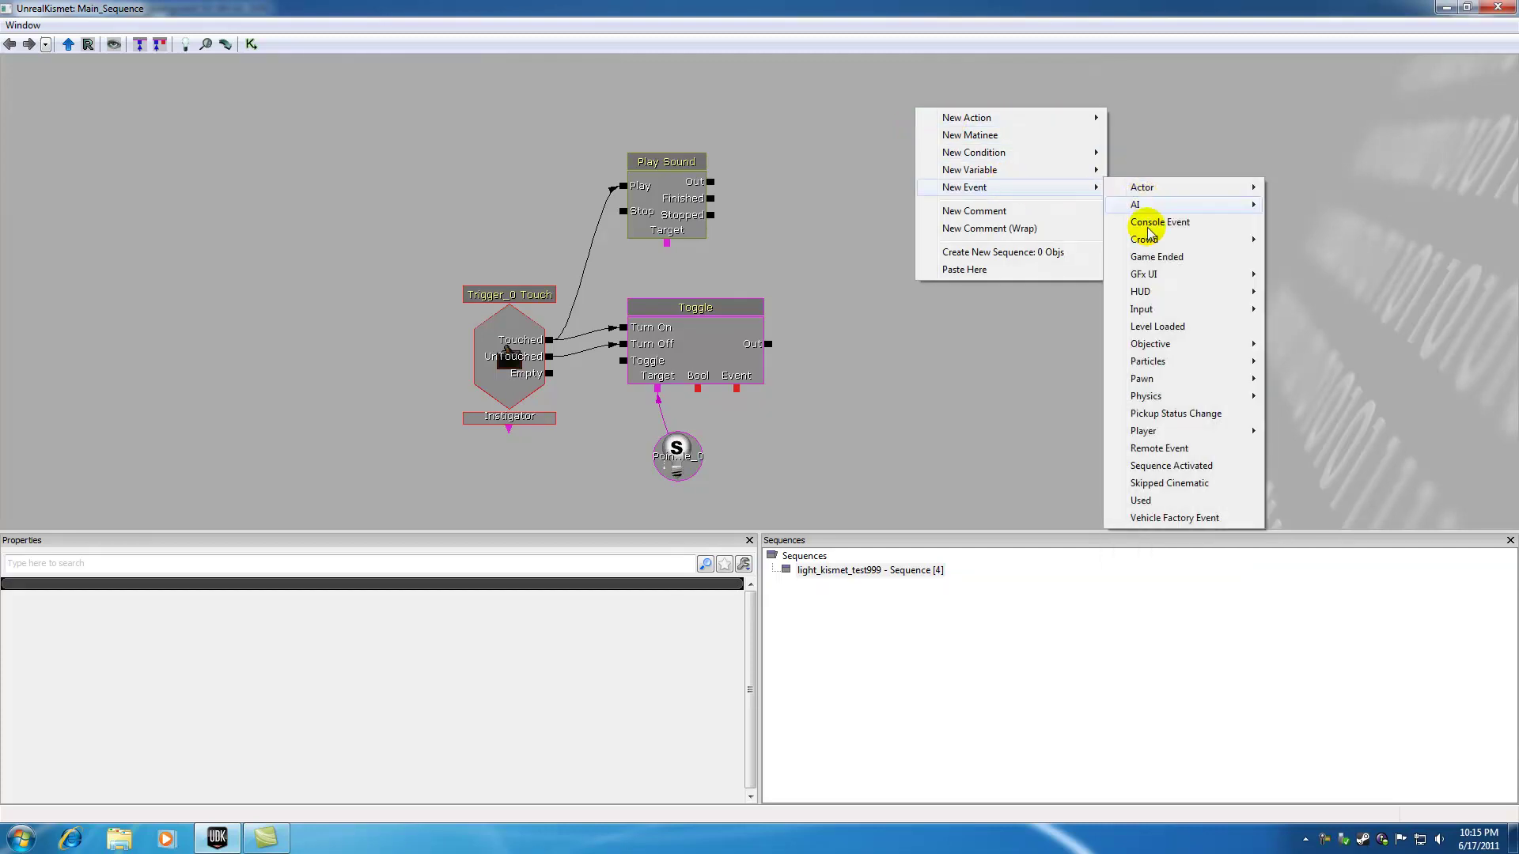
pyautogui.click(1133, 135)
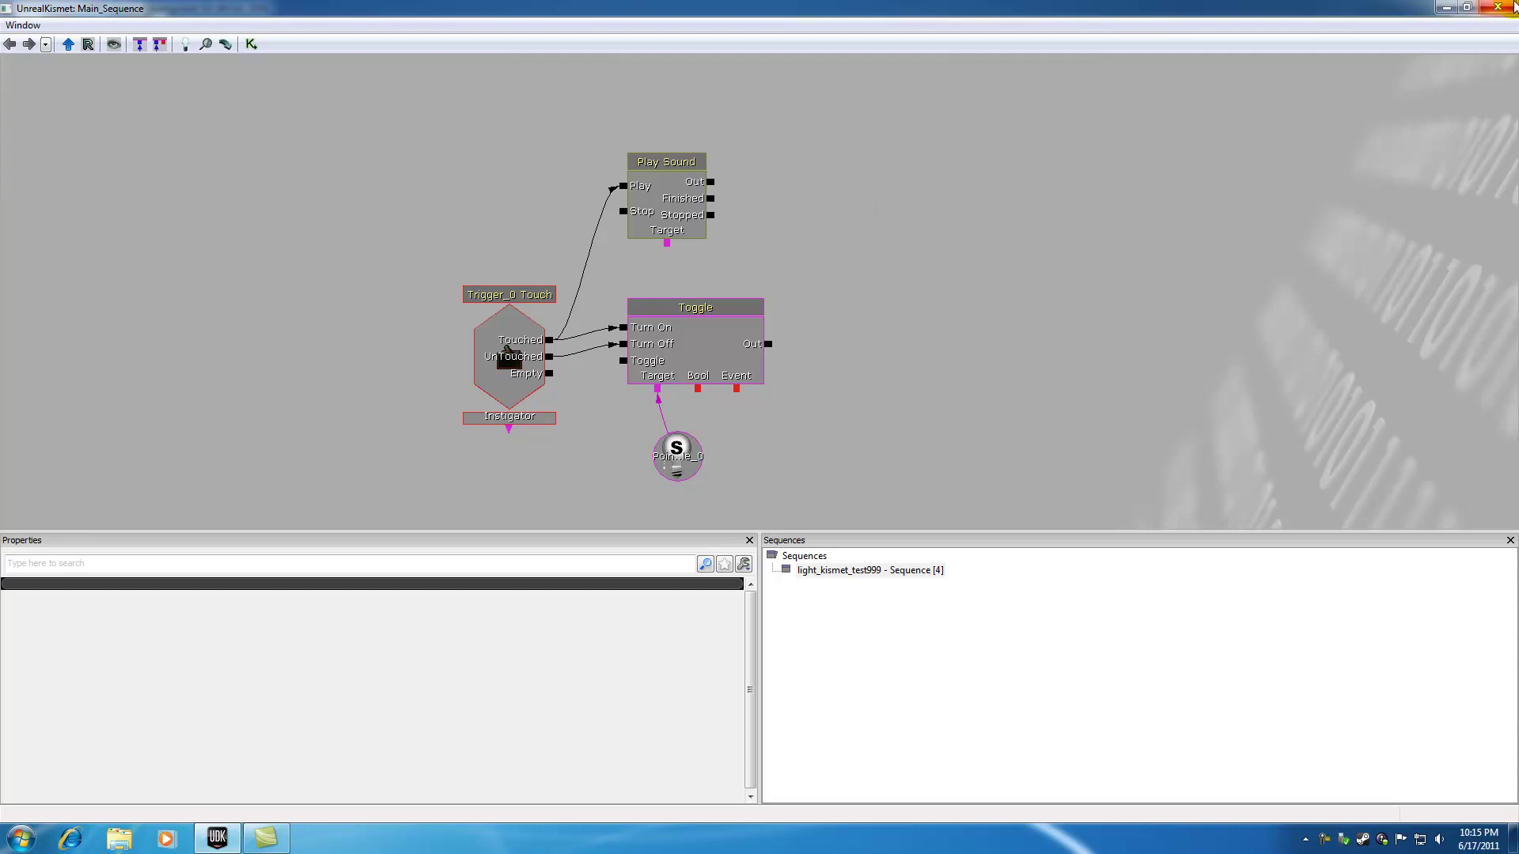
# Step: Close Kismet, play the level from the floor with Play from Here, then end the preview
pyautogui.click(1497, 7)
pyautogui.rightClick(759, 524)
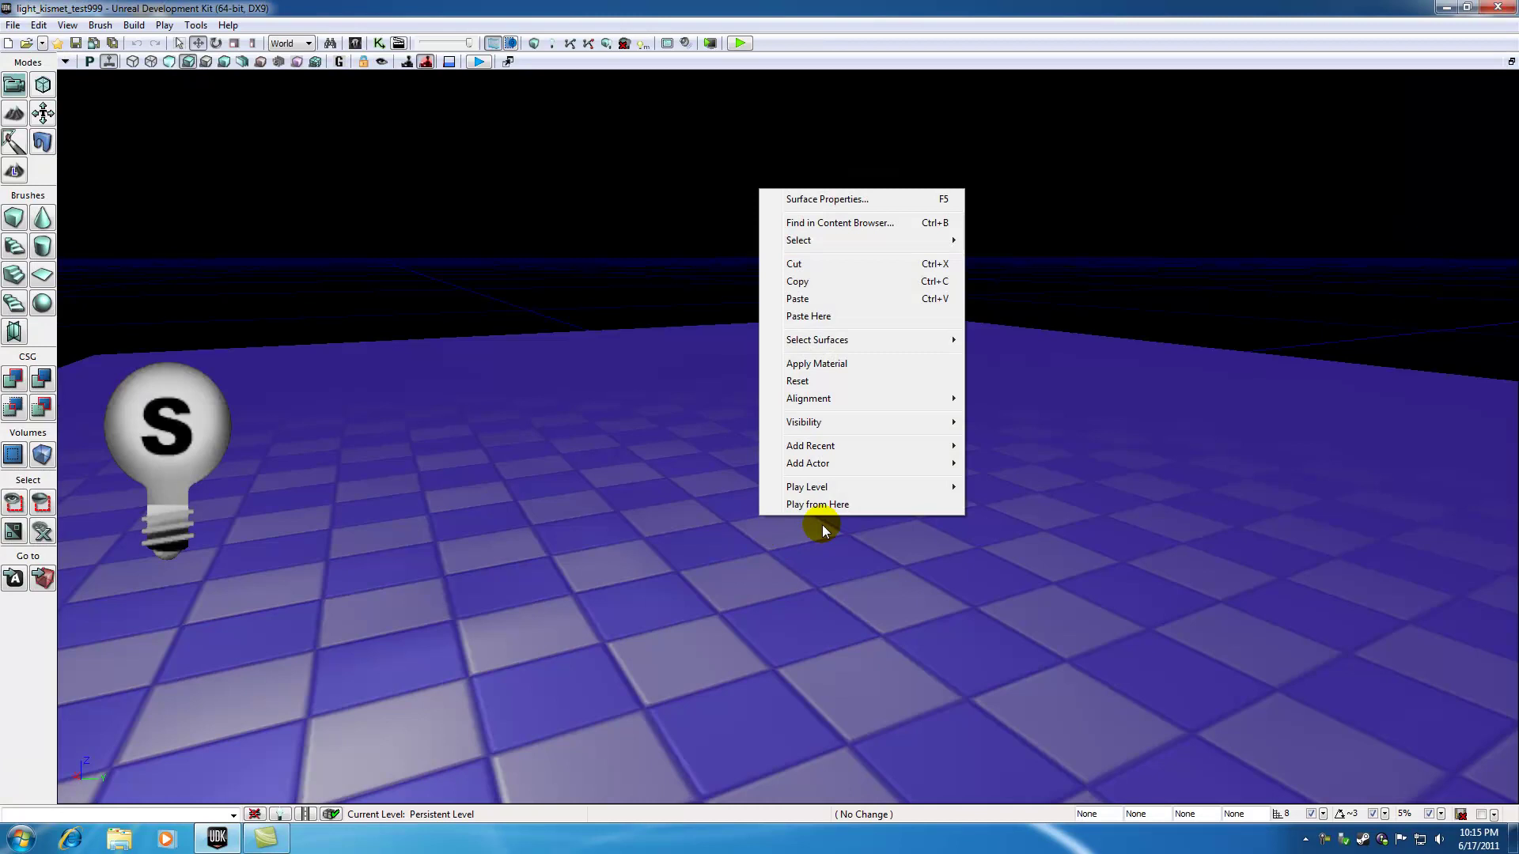
pyautogui.click(831, 506)
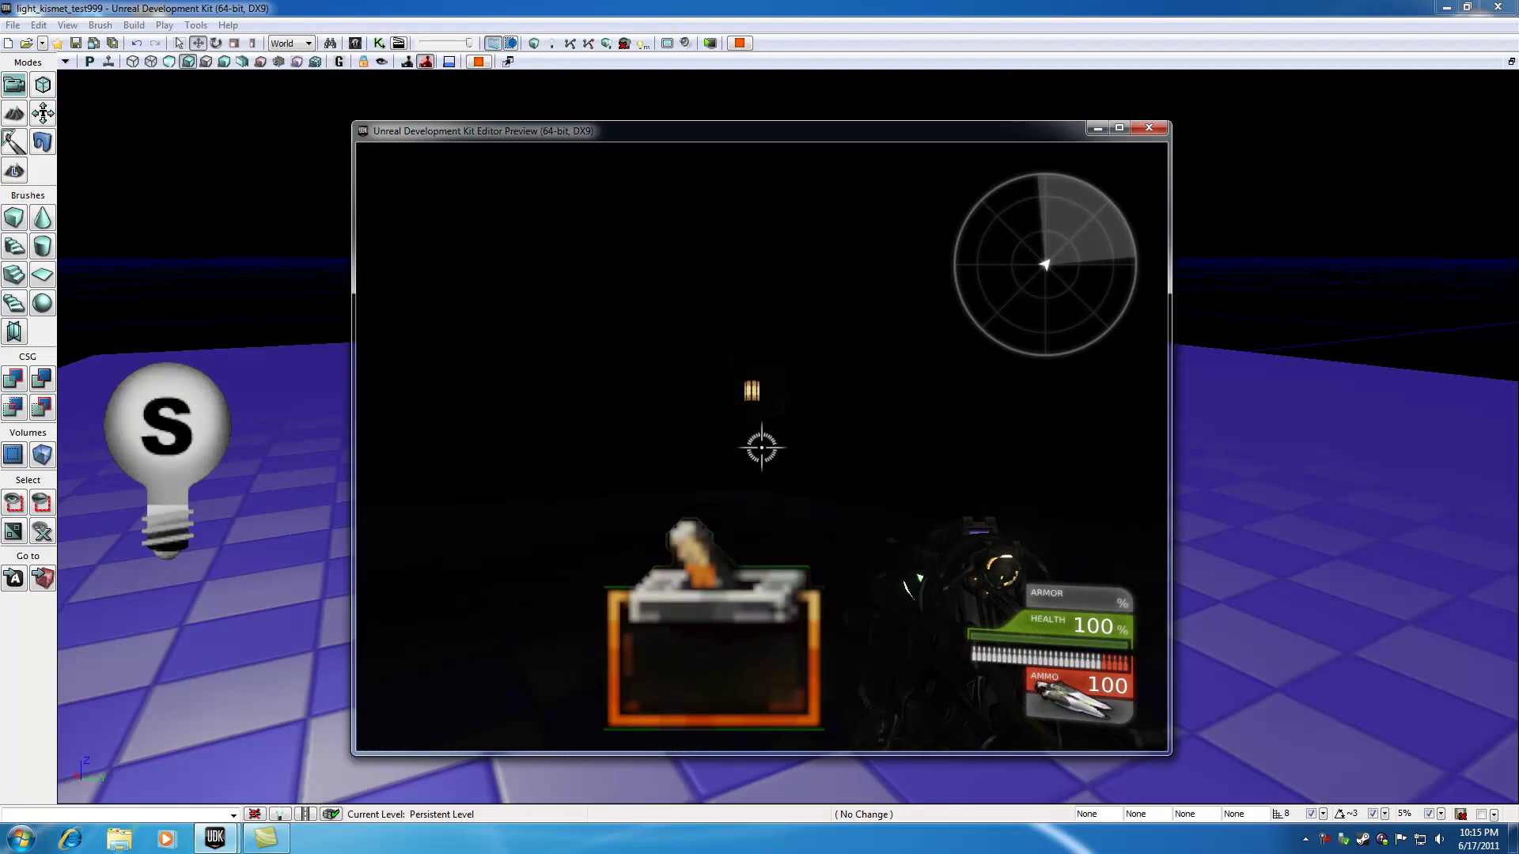
pyautogui.press('Escape')
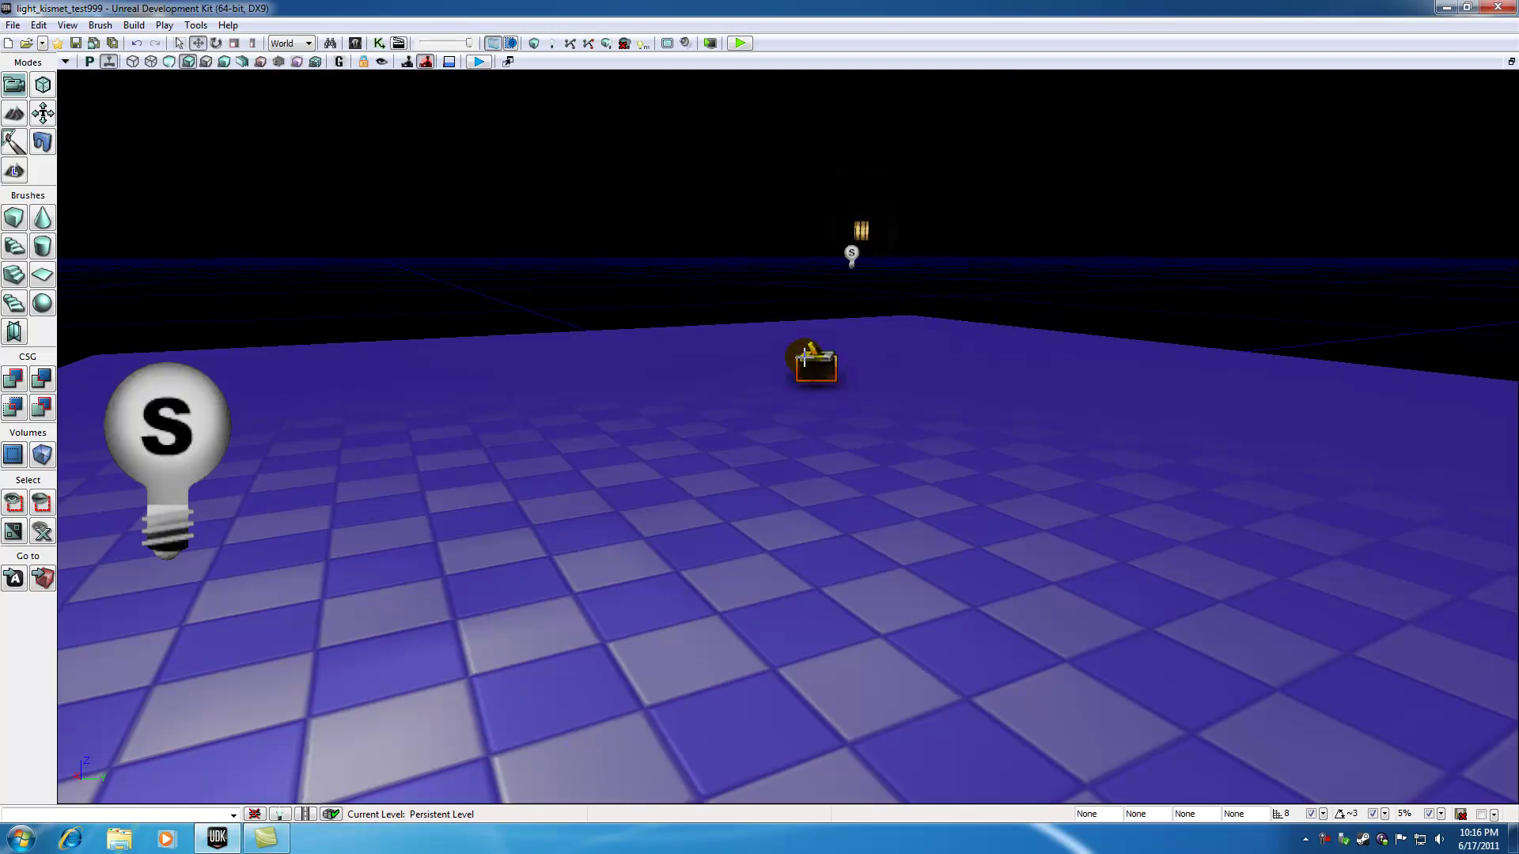
# Step: Reopen Kismet and delete the Play Sound node
pyautogui.click(379, 43)
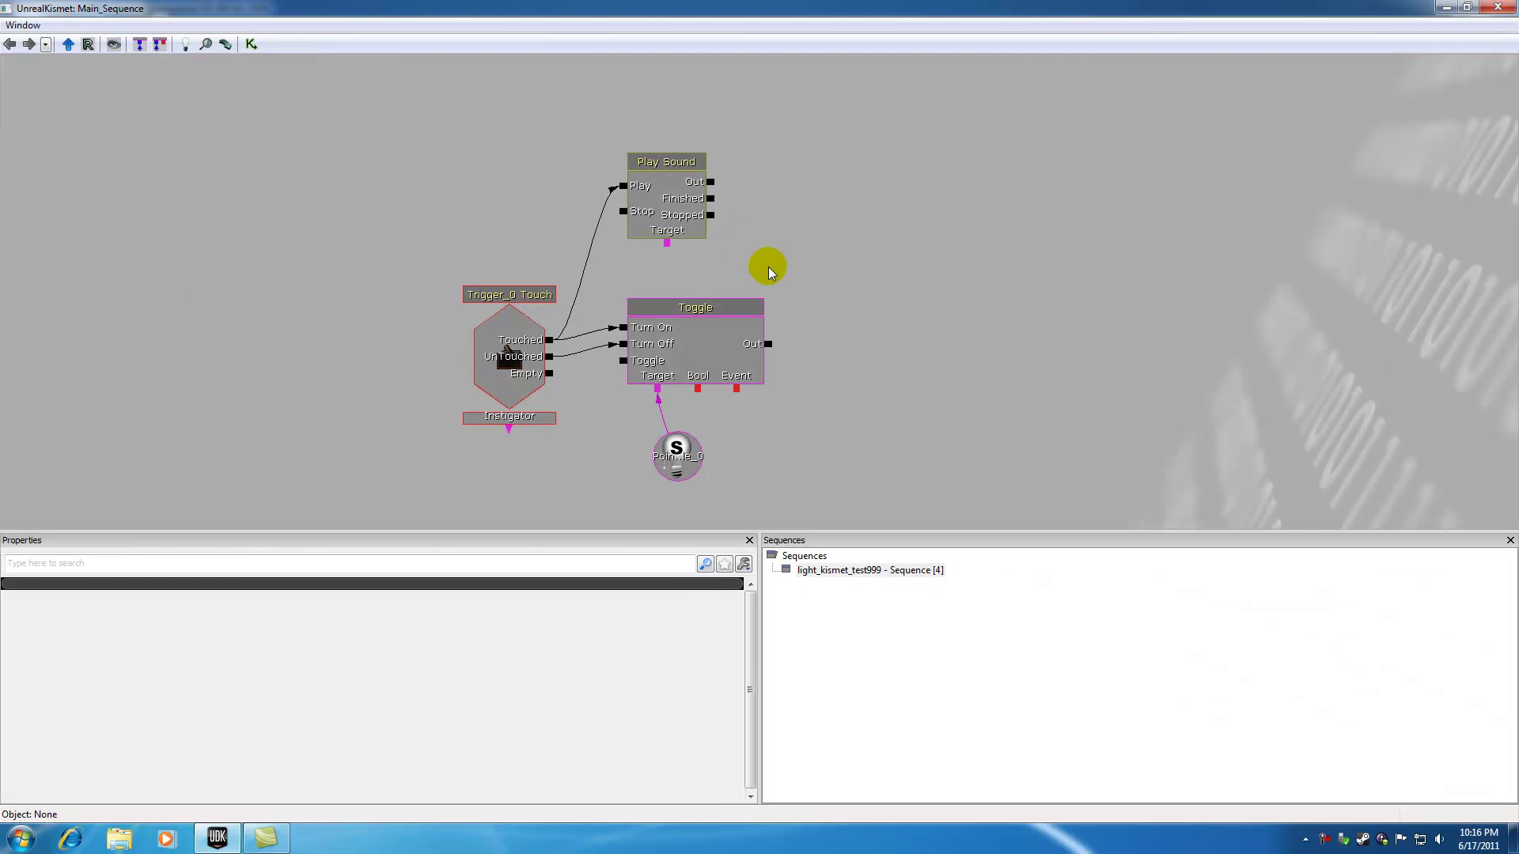
pyautogui.click(700, 162)
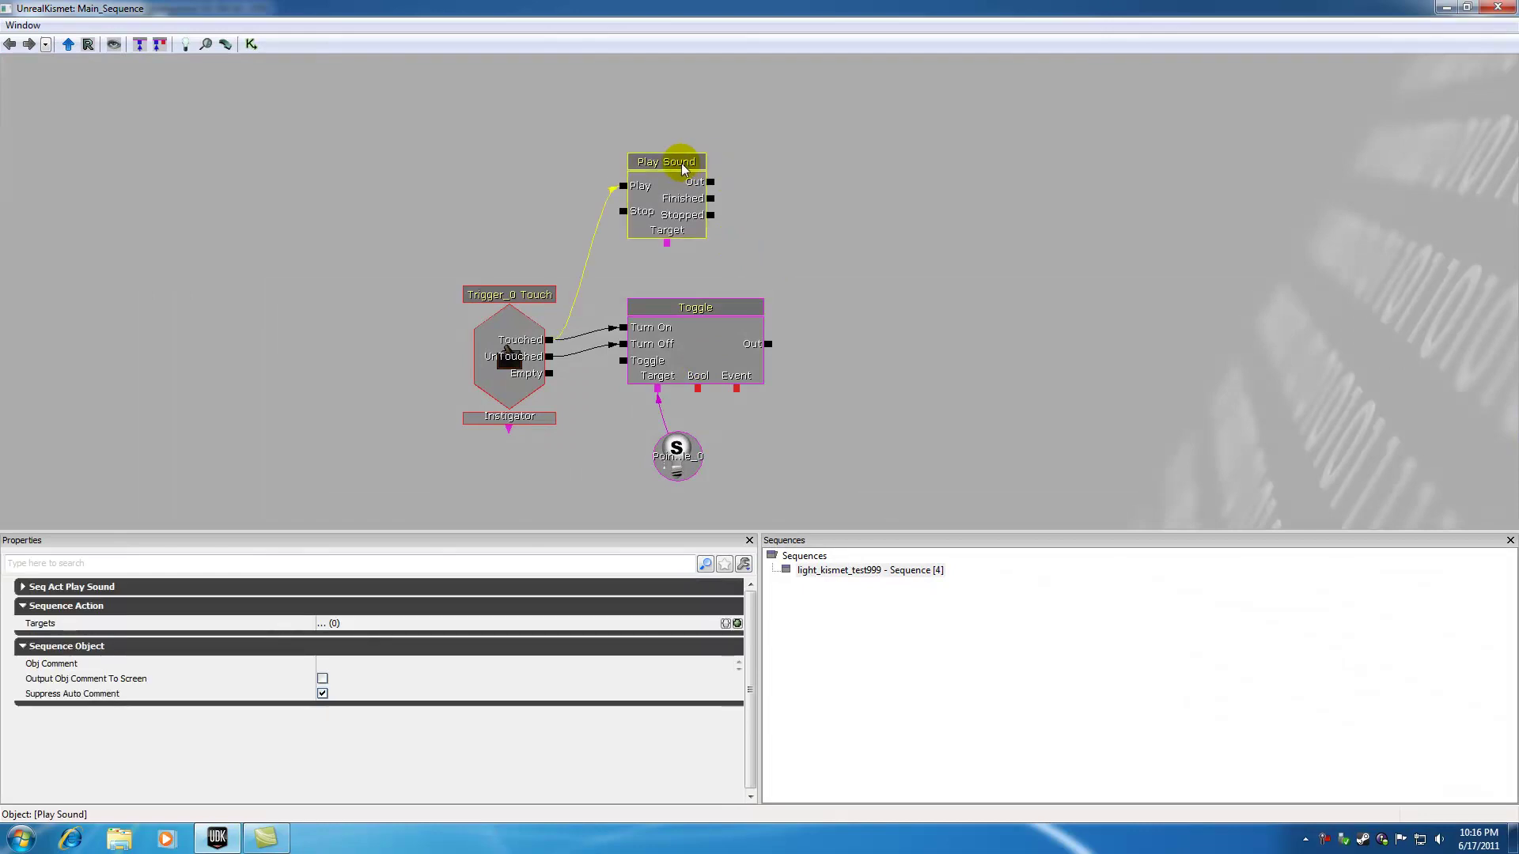
pyautogui.press('Delete')
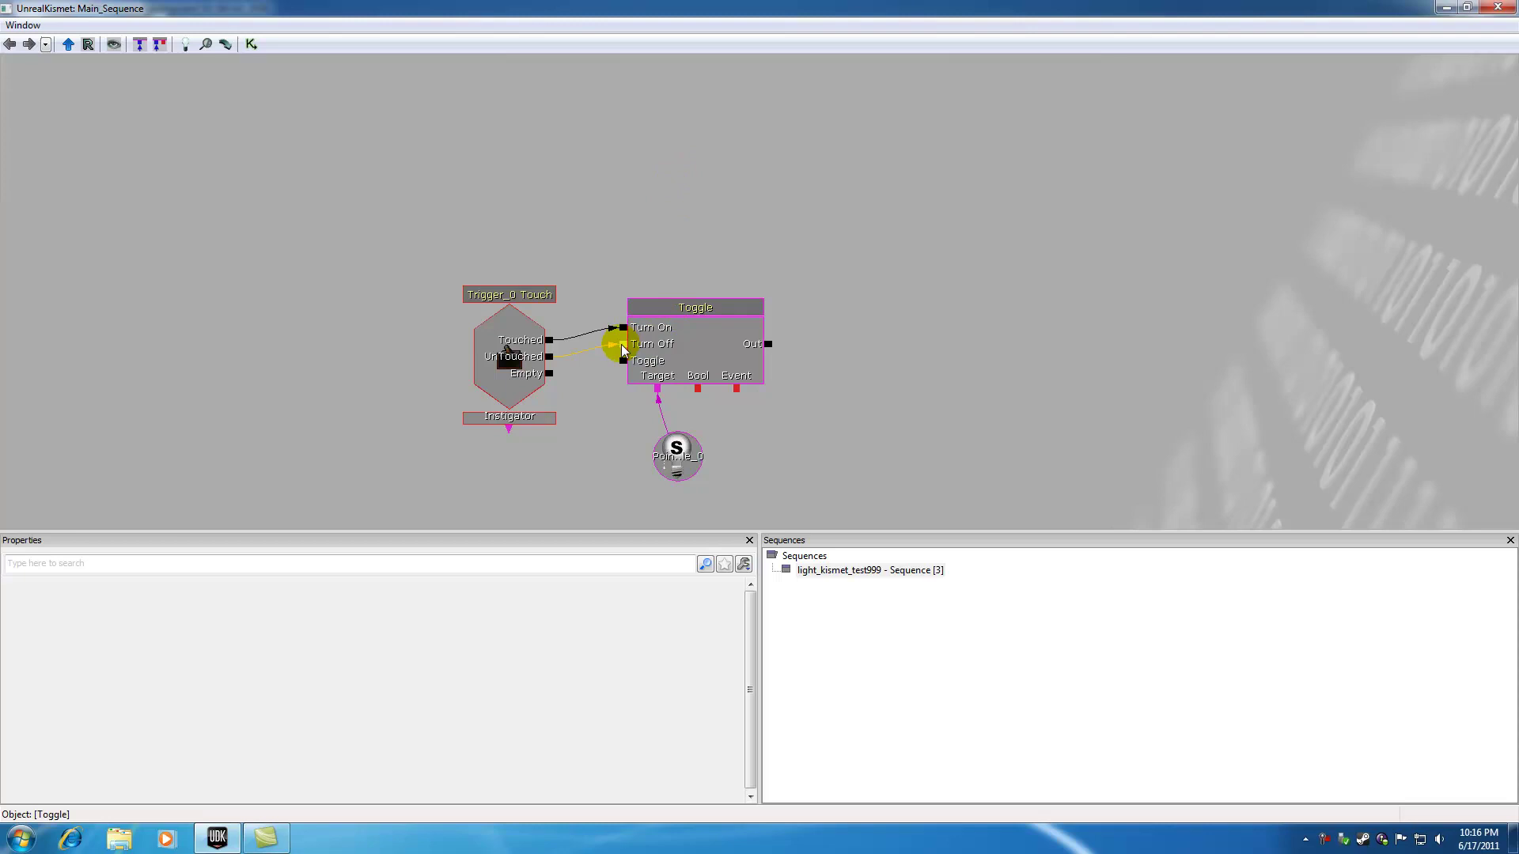
# Step: Unlink the trigger from Toggle and move Toggle and its light variable further right
pyautogui.keyDown('alt'); pyautogui.click(622, 344); pyautogui.keyUp('alt')
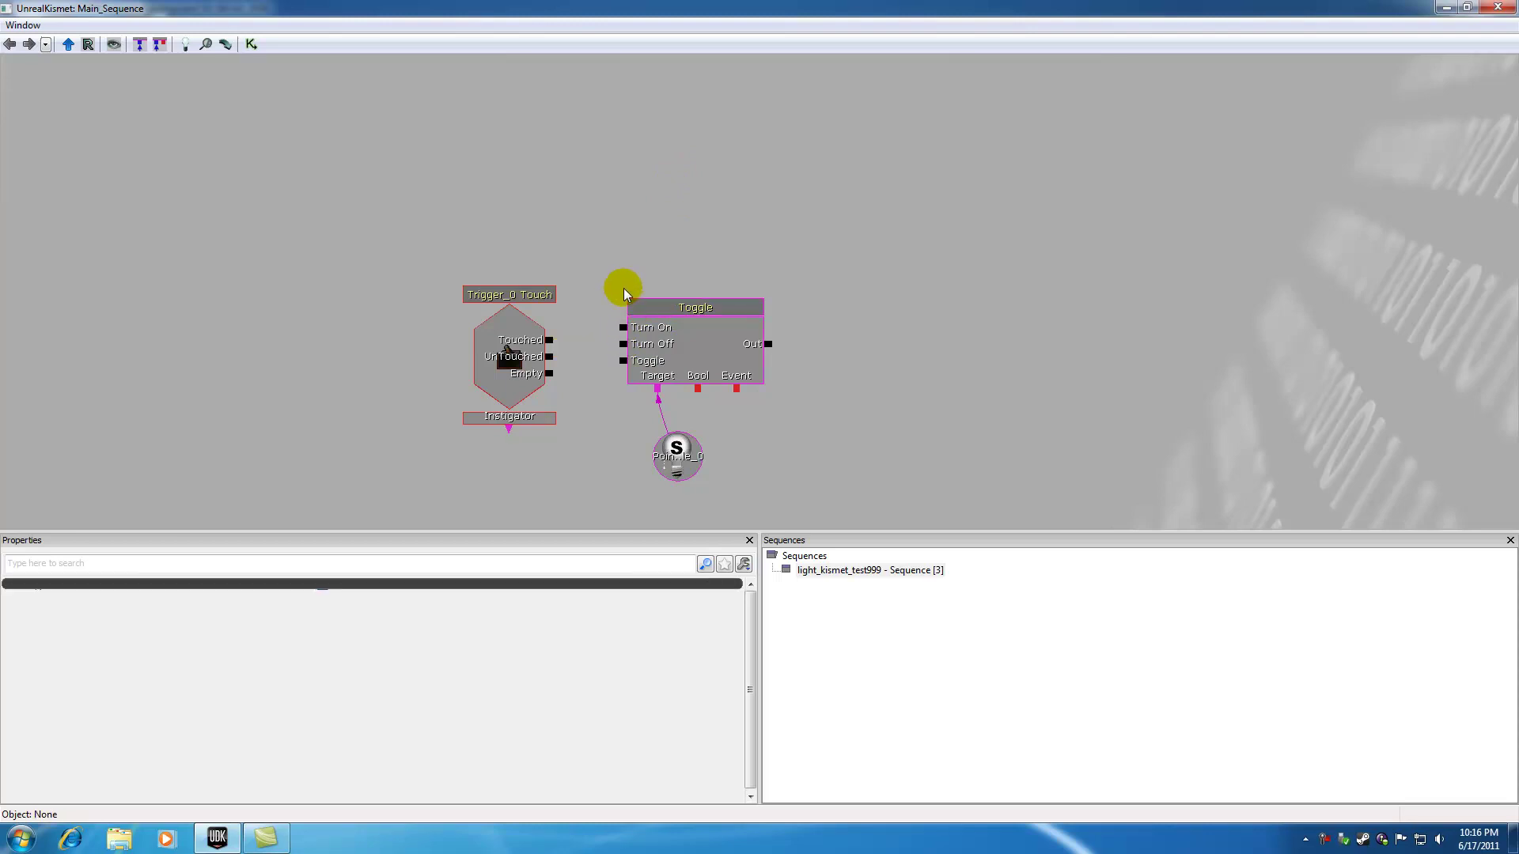
pyautogui.keyDown('ctrl'); pyautogui.keyDown('alt'); pyautogui.moveTo(610, 261); pyautogui.dragTo(727, 480); pyautogui.keyUp('alt'); pyautogui.keyUp('ctrl')
pyautogui.moveTo(694, 310); pyautogui.dragTo(897, 294)
pyautogui.click(736, 291)
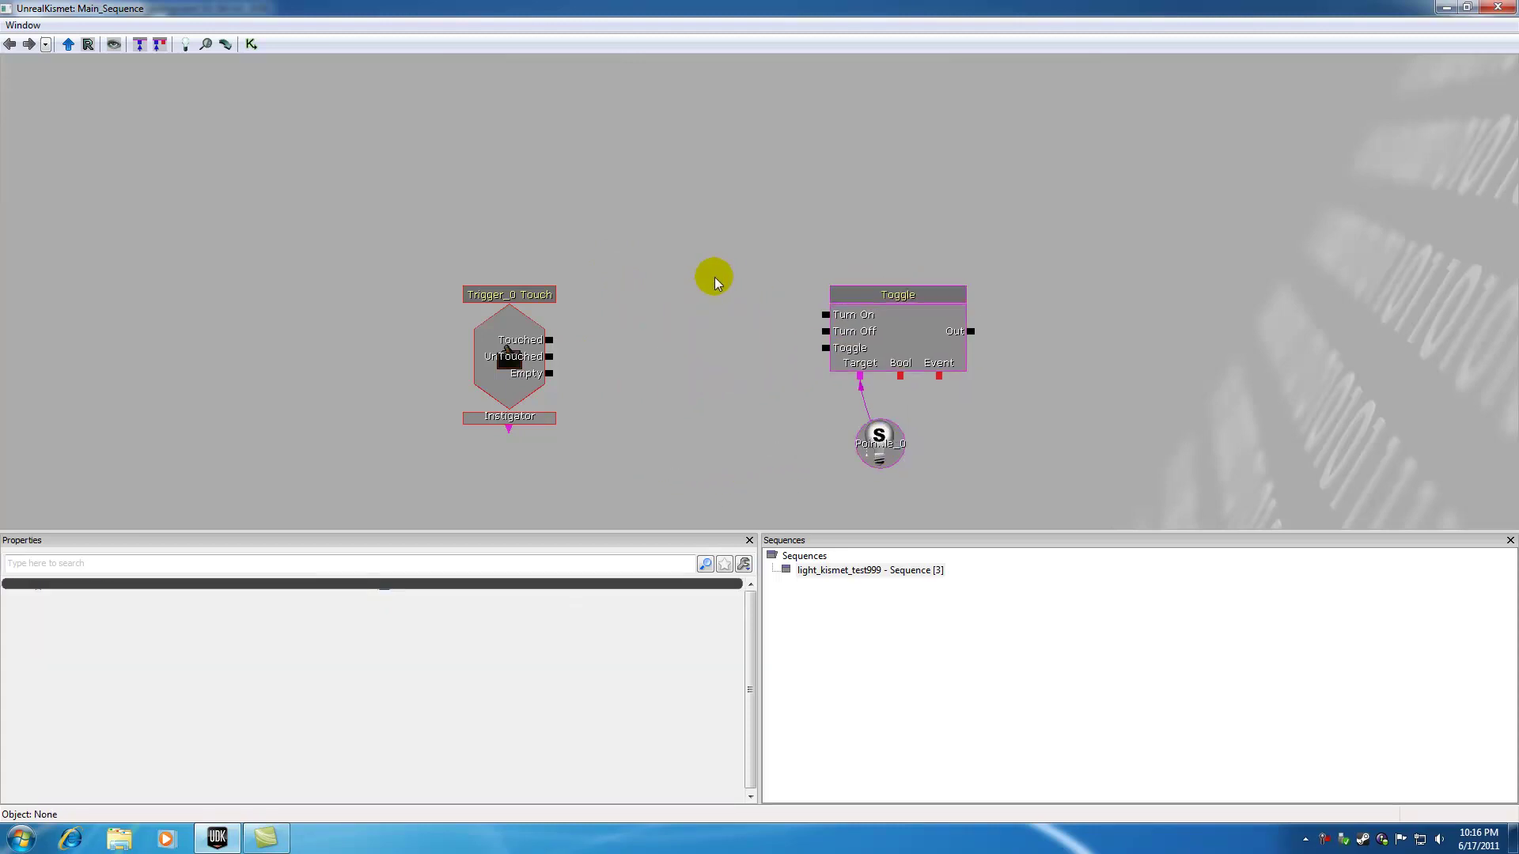
pyautogui.click(512, 340)
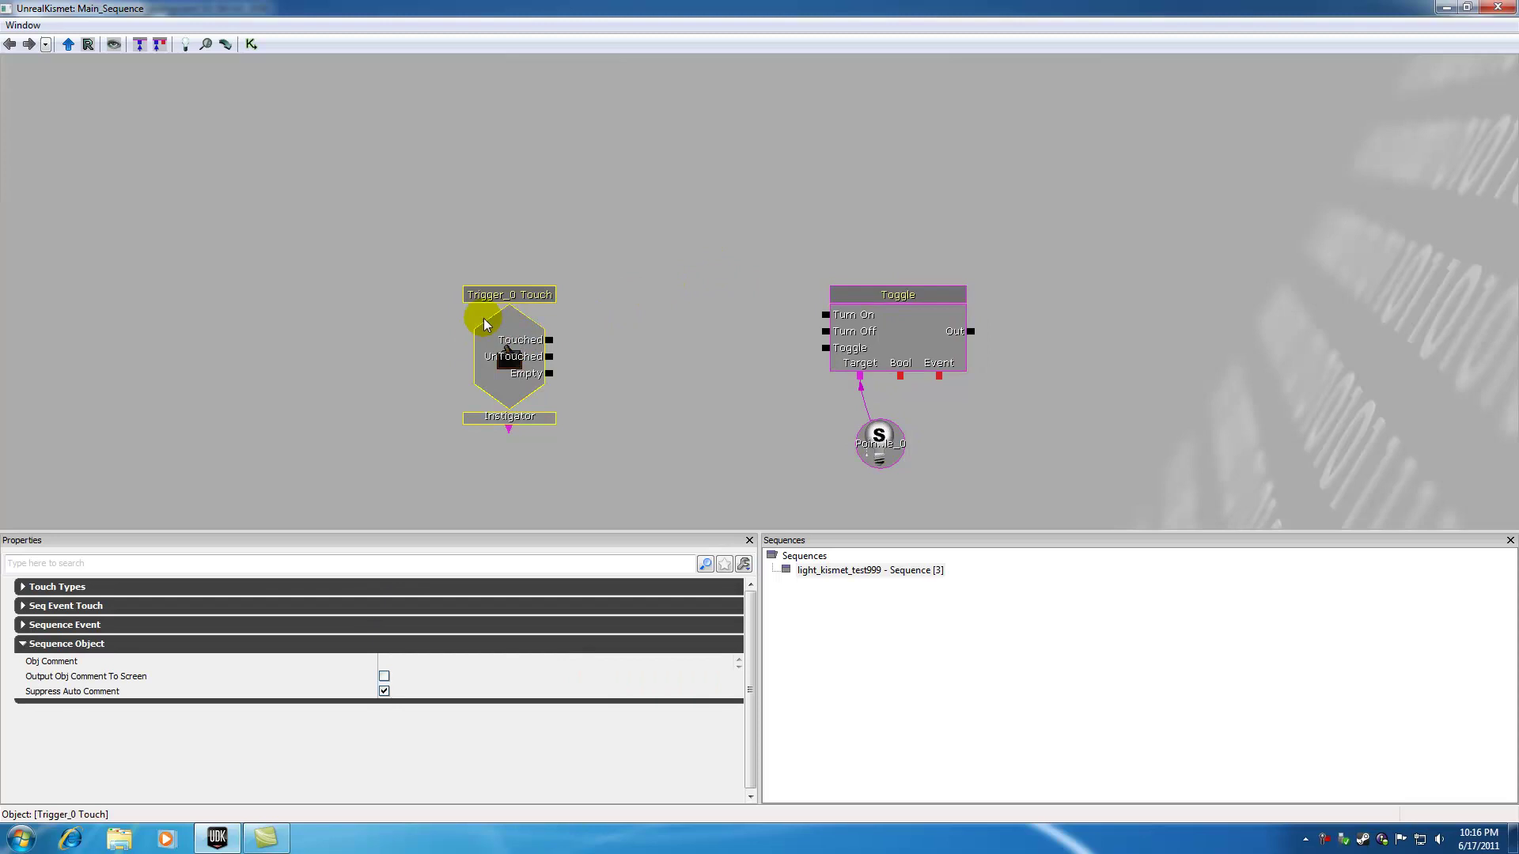
pyautogui.click(894, 281)
pyautogui.click(885, 295)
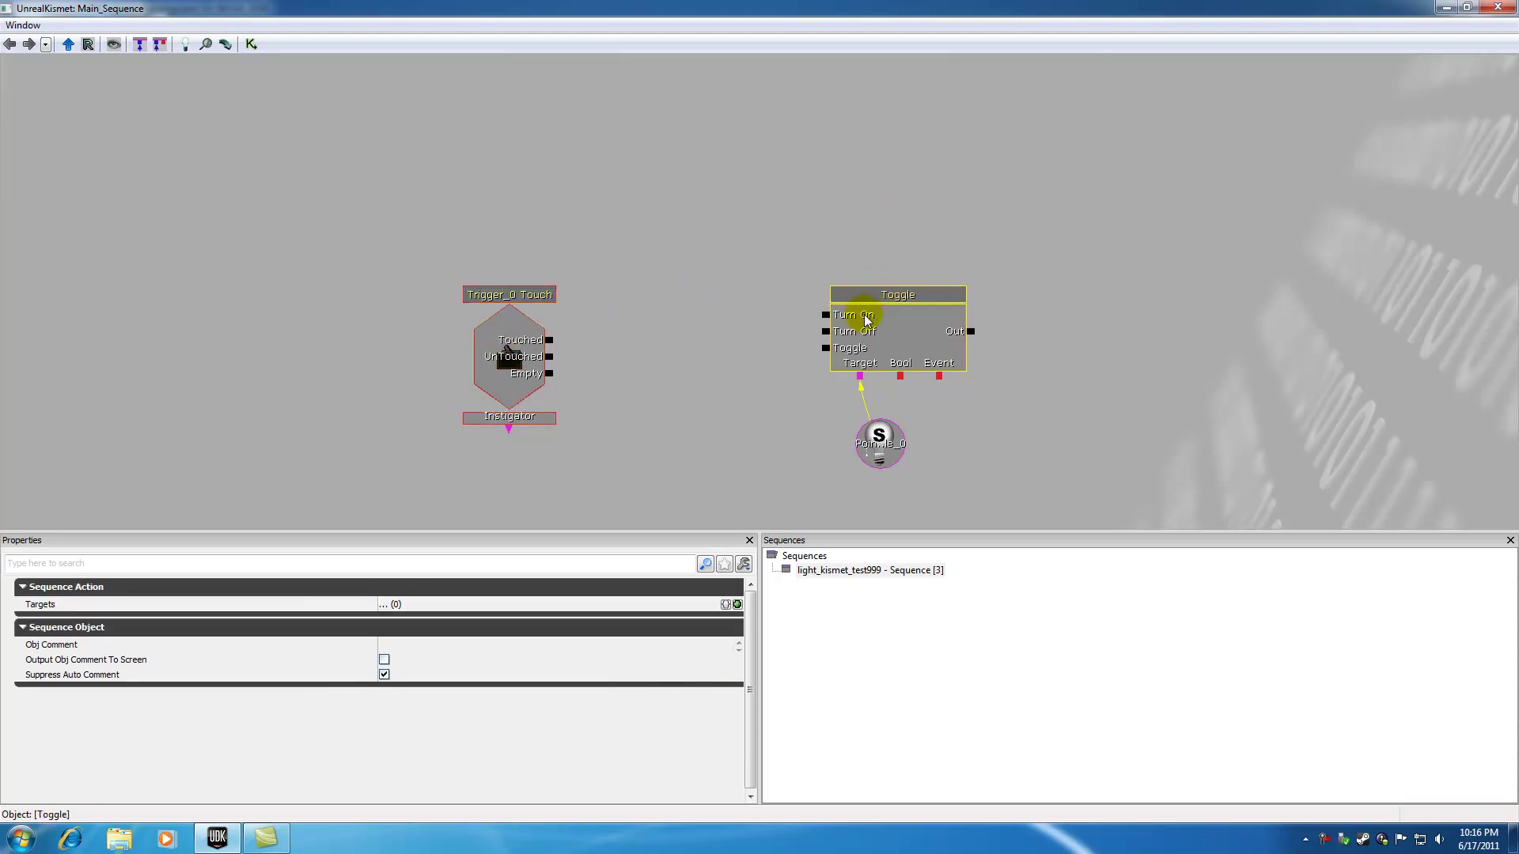
pyautogui.click(822, 315)
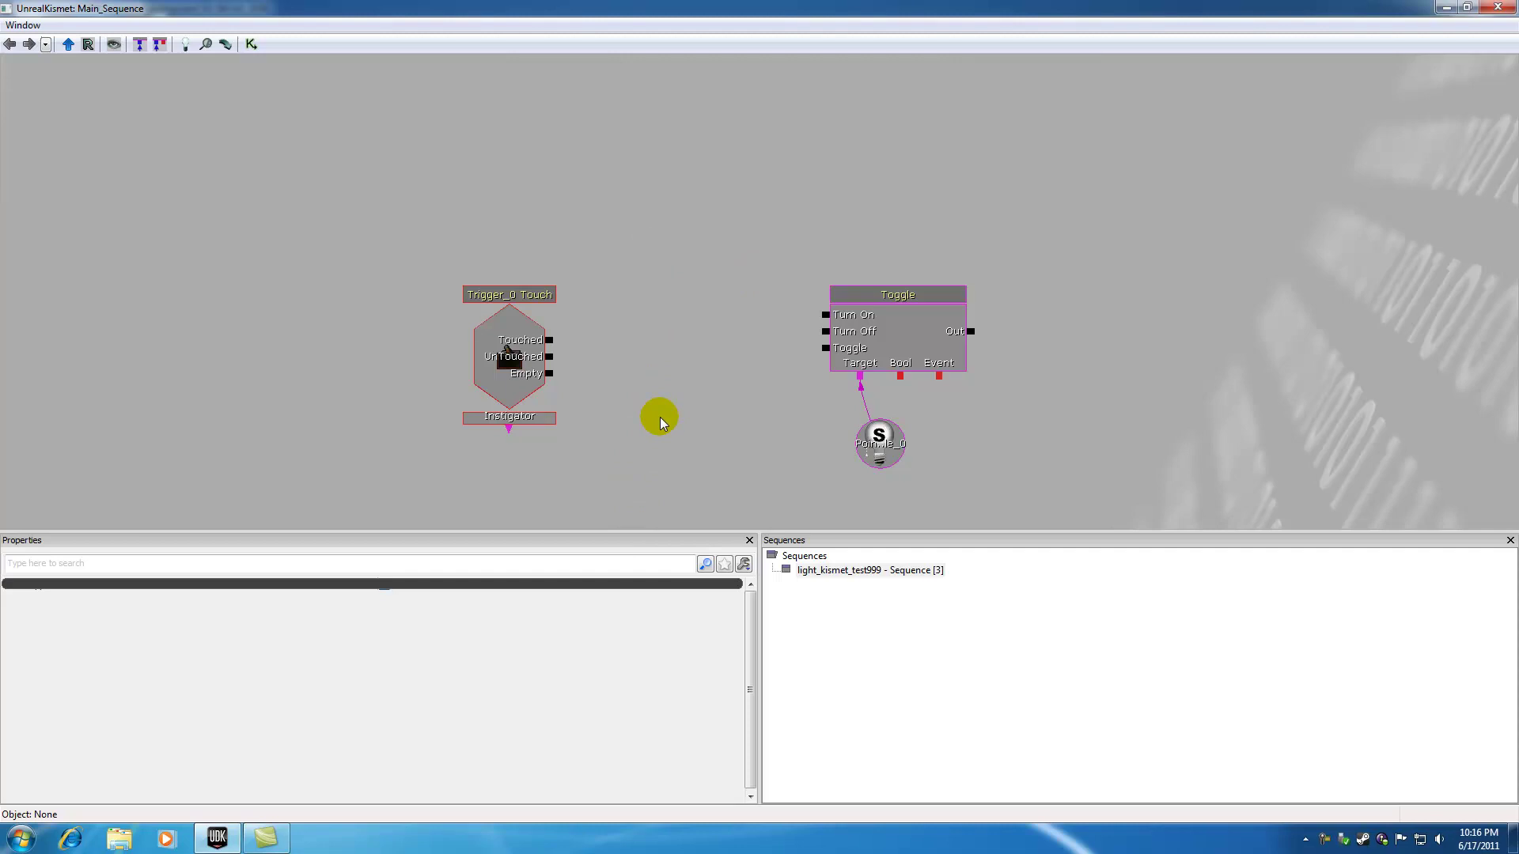
# Step: Add a Misc > Delay action with its default 1.00 duration to the canvas
pyautogui.rightClick(639, 313)
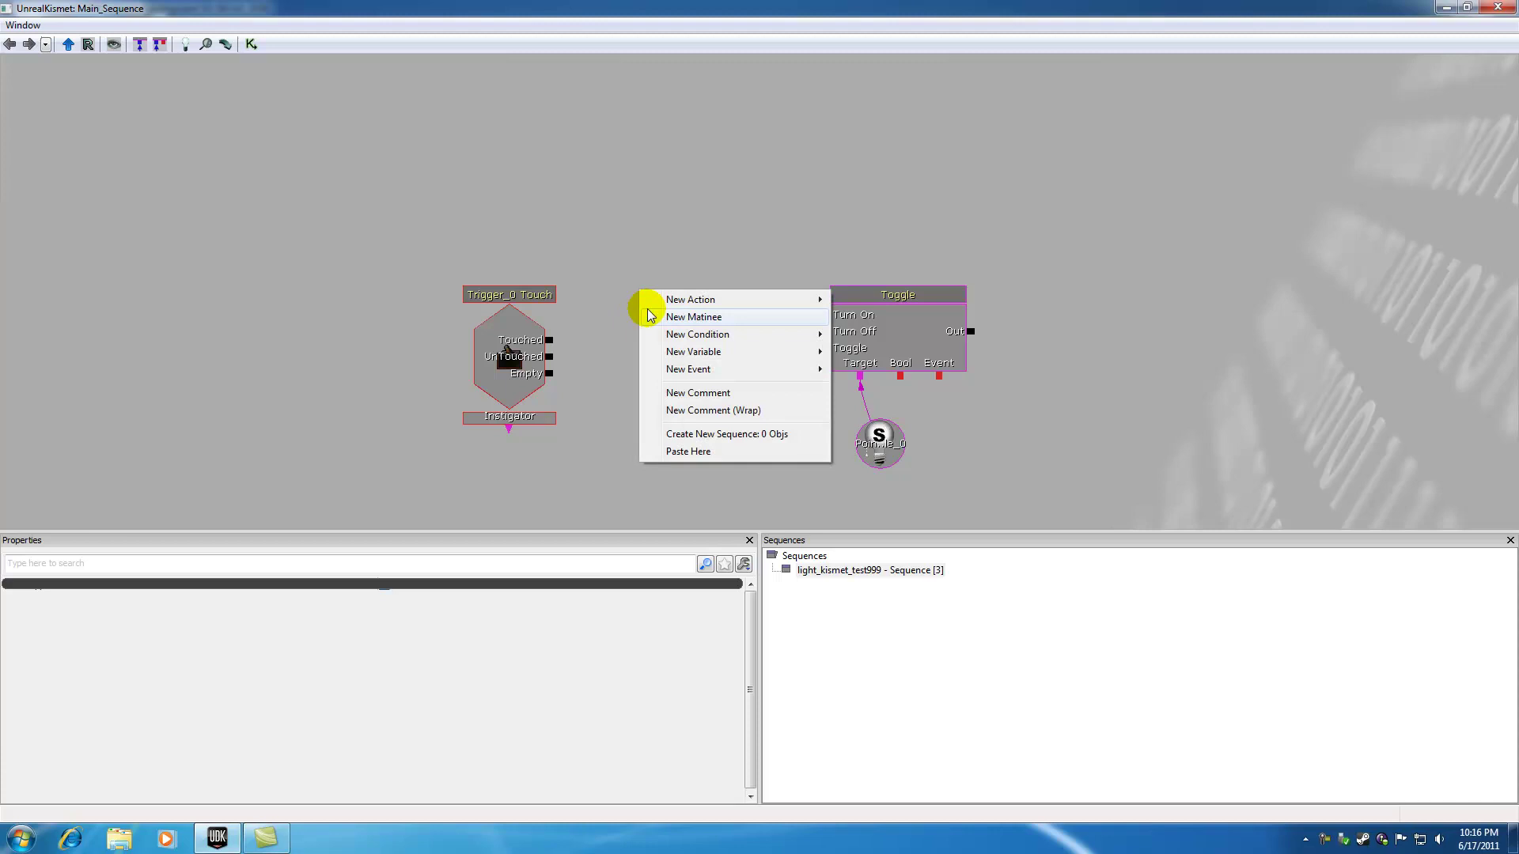
pyautogui.moveTo(665, 307)
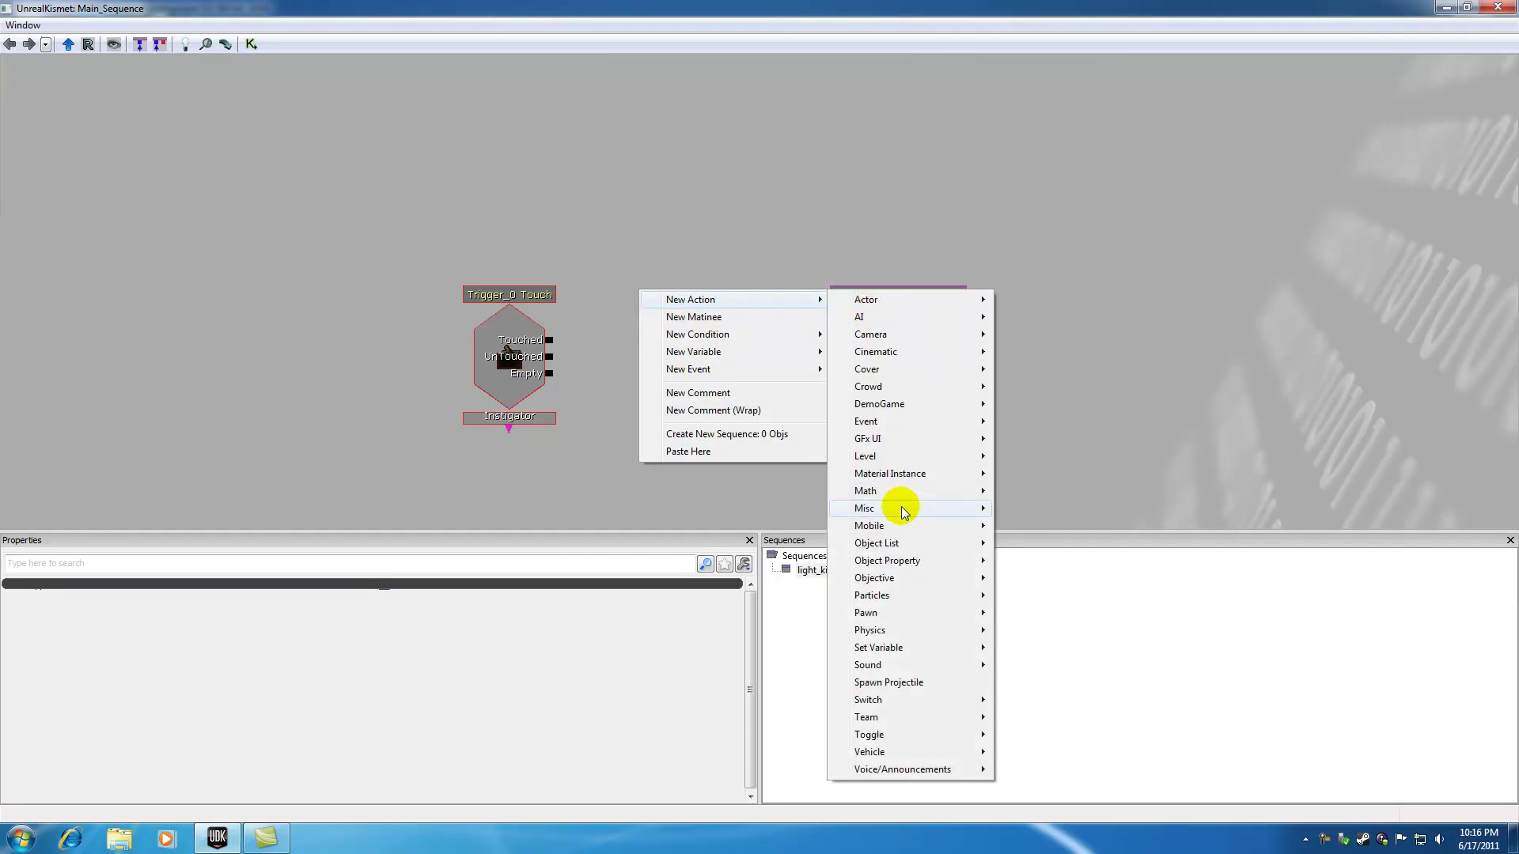
pyautogui.moveTo(902, 510)
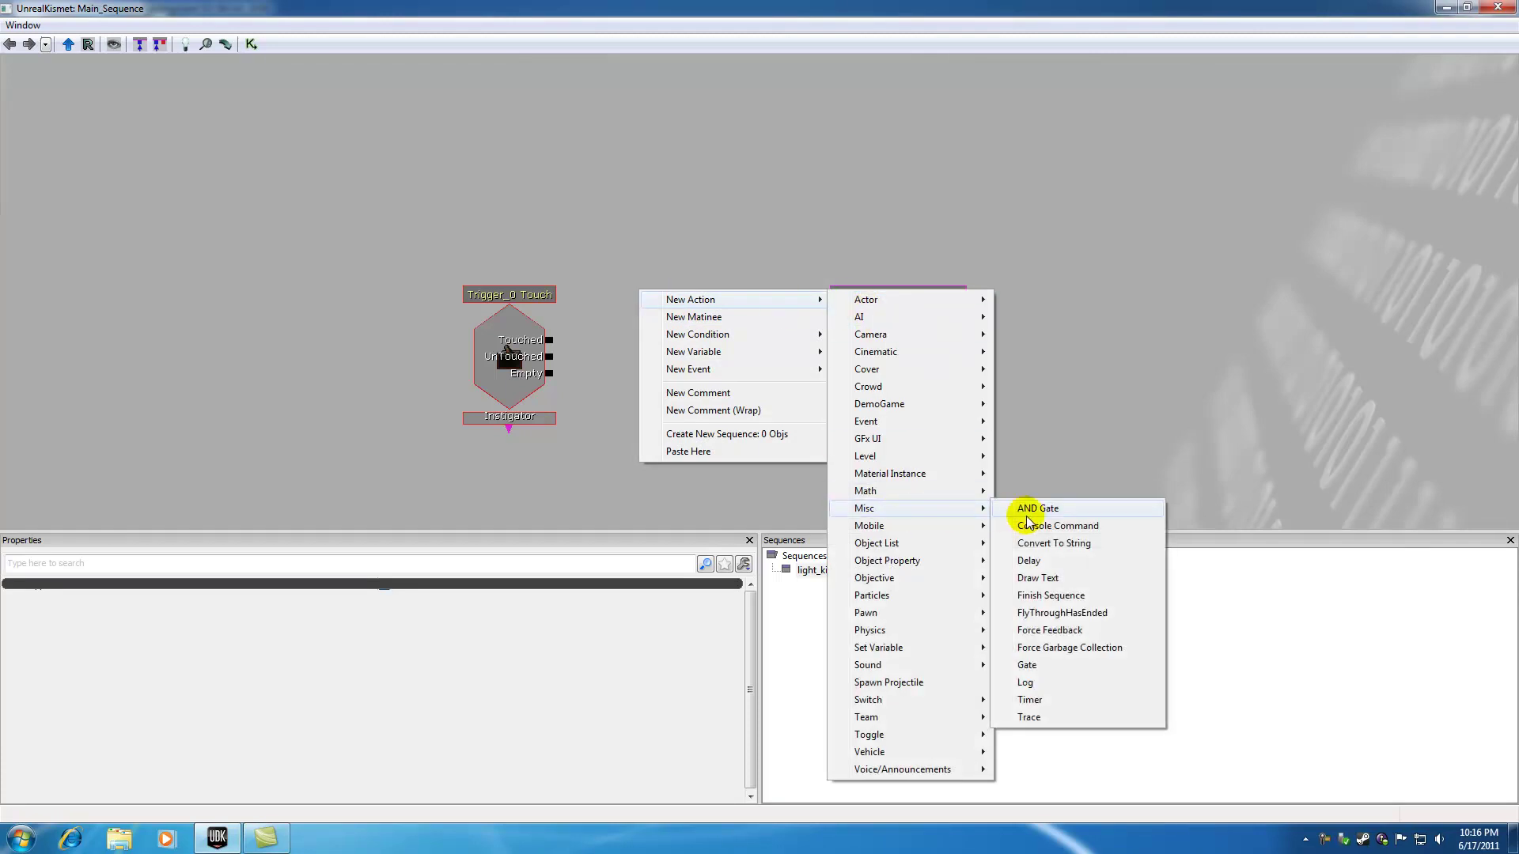
pyautogui.click(1031, 561)
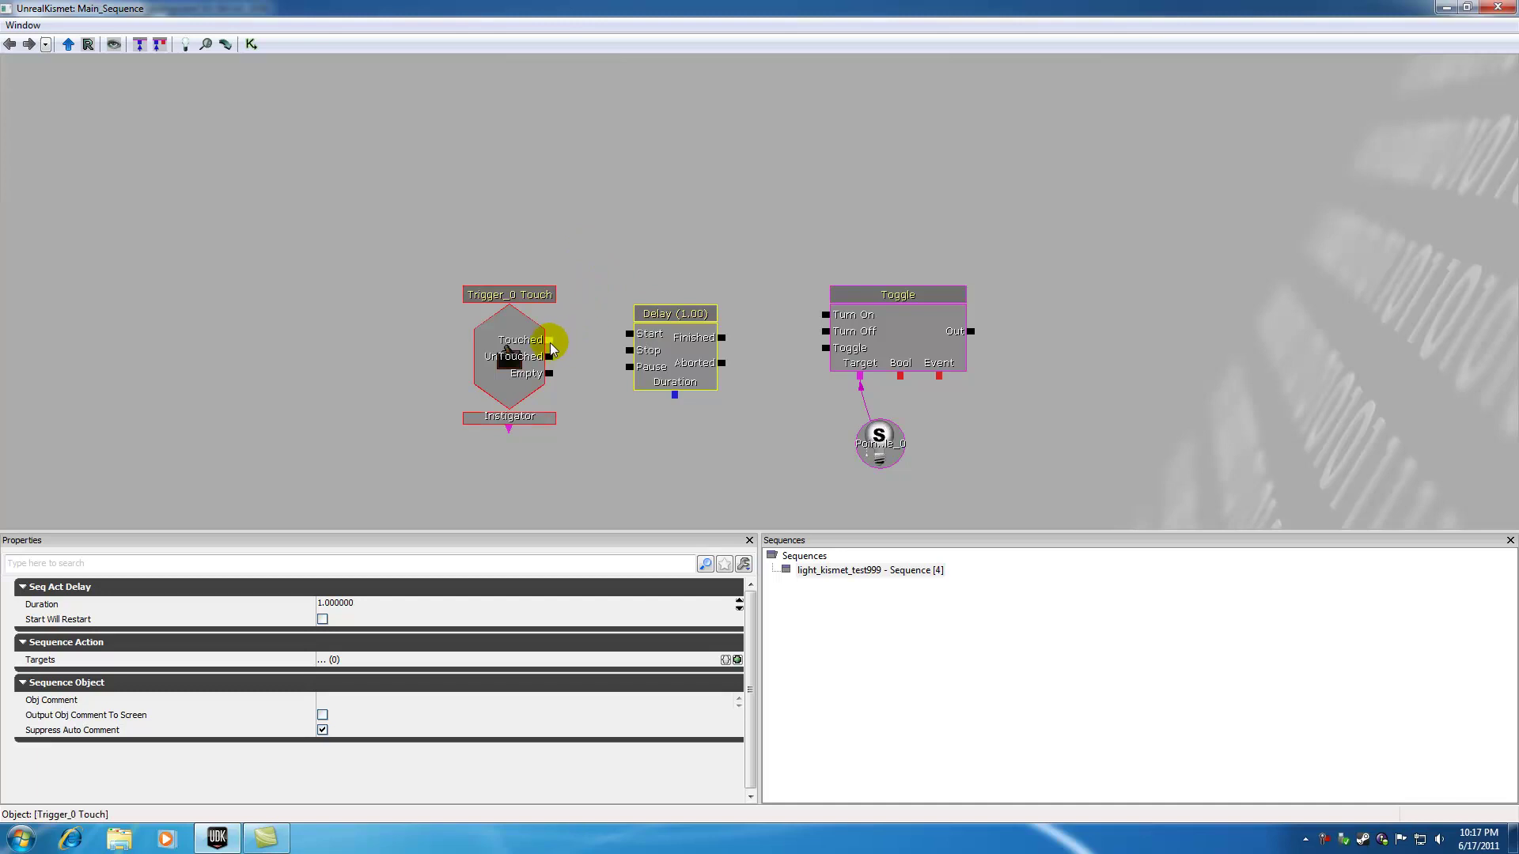
# Step: Wire Trigger_0 Touch's Touched to Delay's Start, and Delay's Finished to Toggle's Turn On
pyautogui.moveTo(549, 341); pyautogui.dragTo(629, 333)
pyautogui.click(680, 315)
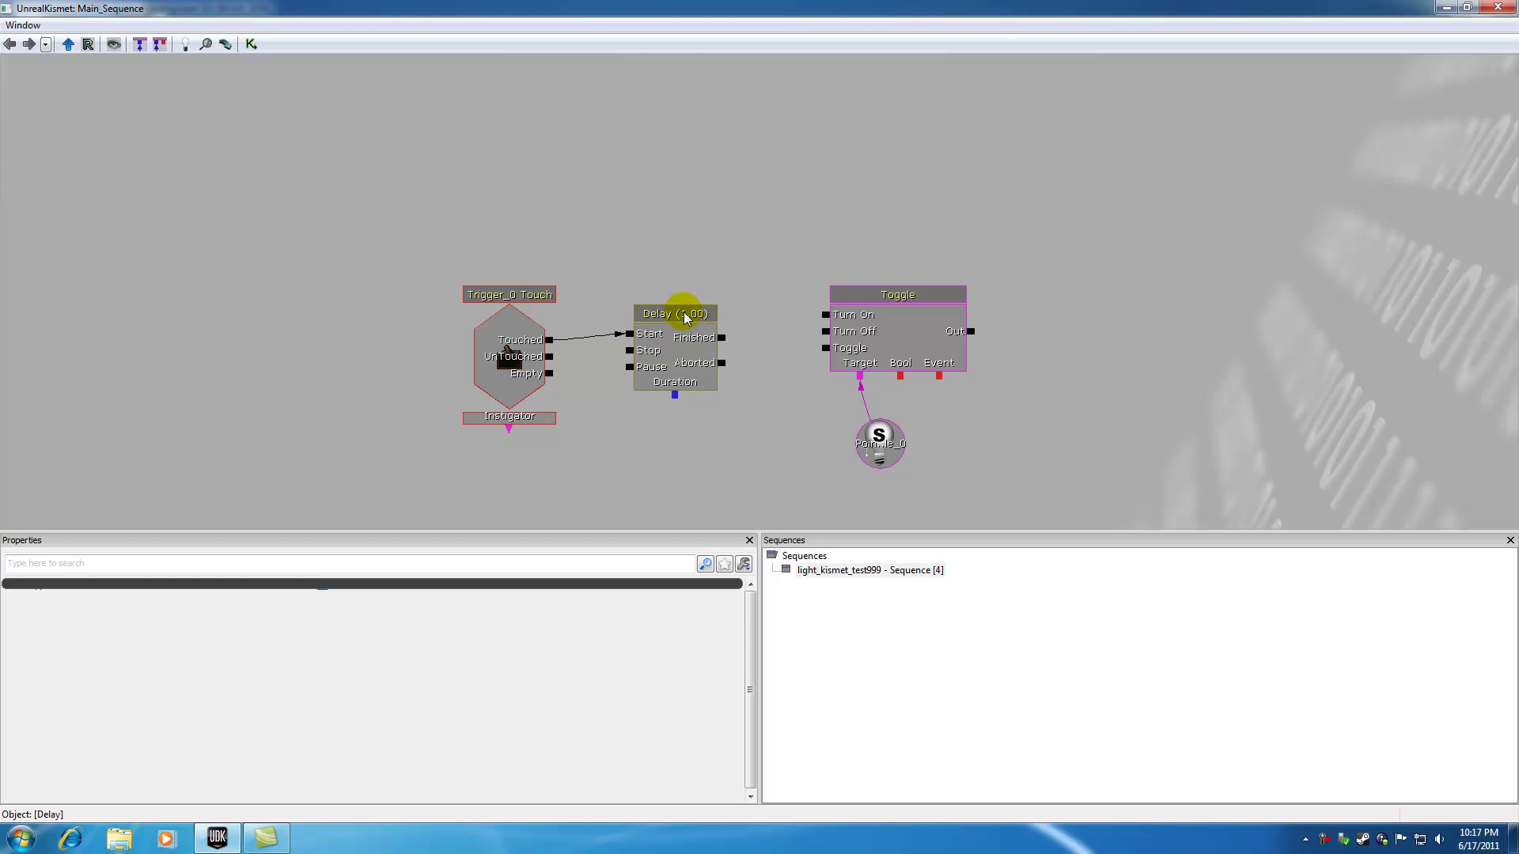
pyautogui.click(682, 314)
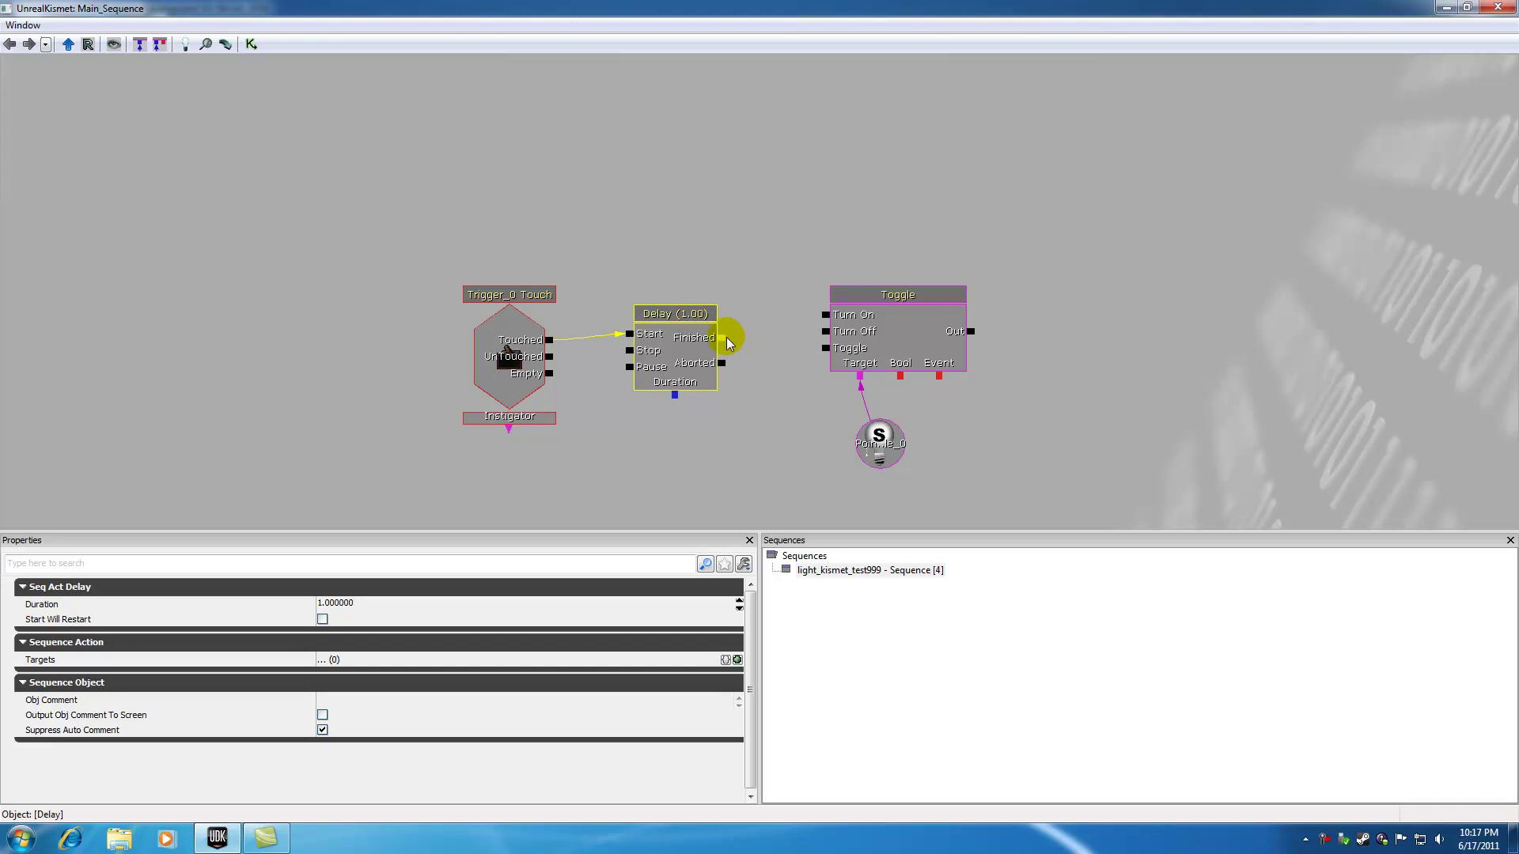
pyautogui.moveTo(723, 337); pyautogui.dragTo(822, 313)
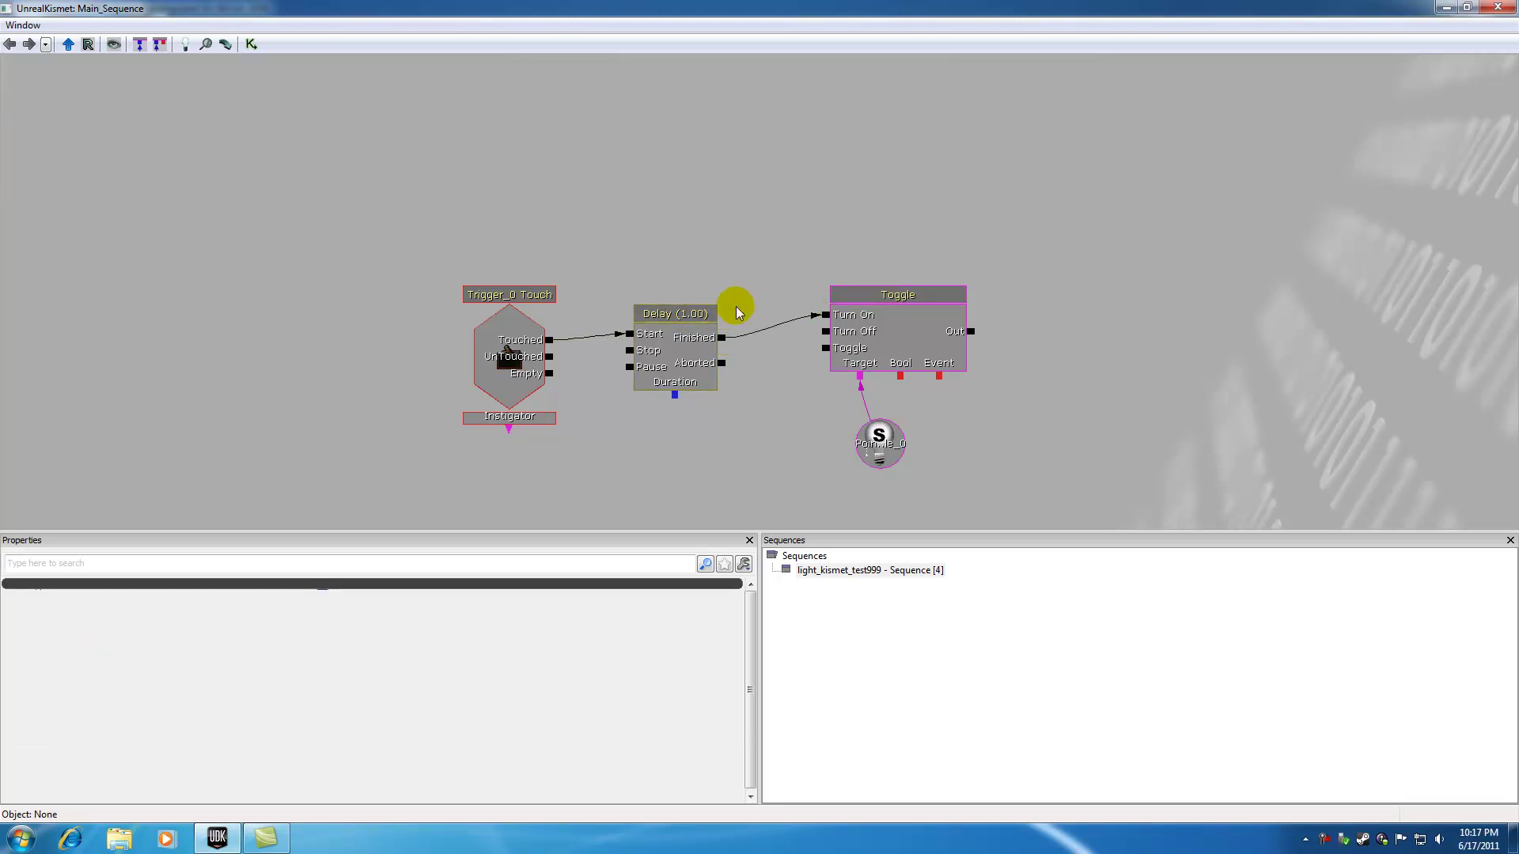
pyautogui.click(699, 313)
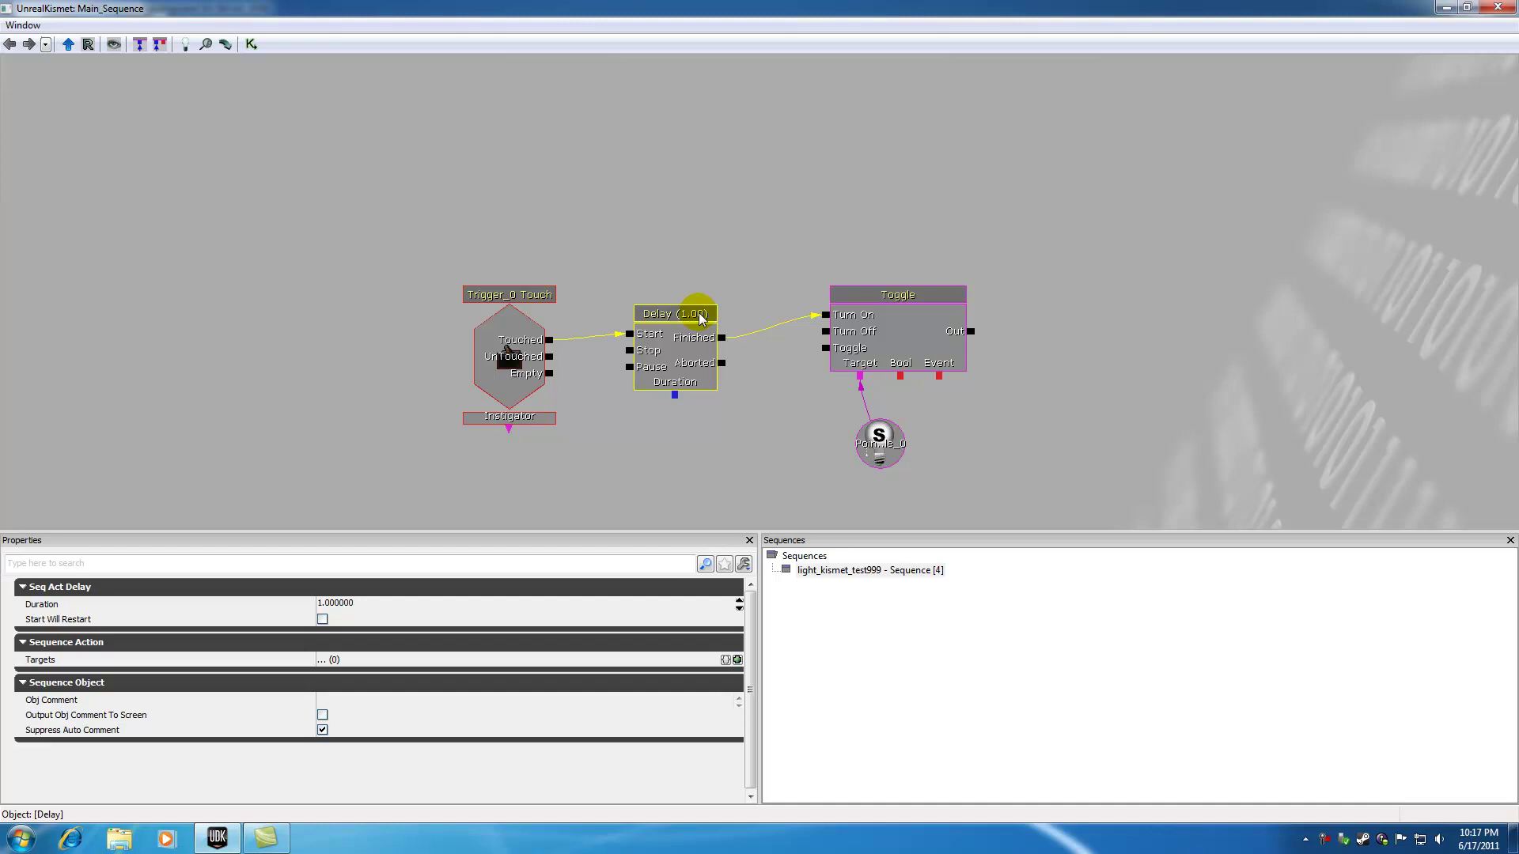
# Step: Change the Delay's Duration property from 1.00 to 3
pyautogui.click(332, 603)
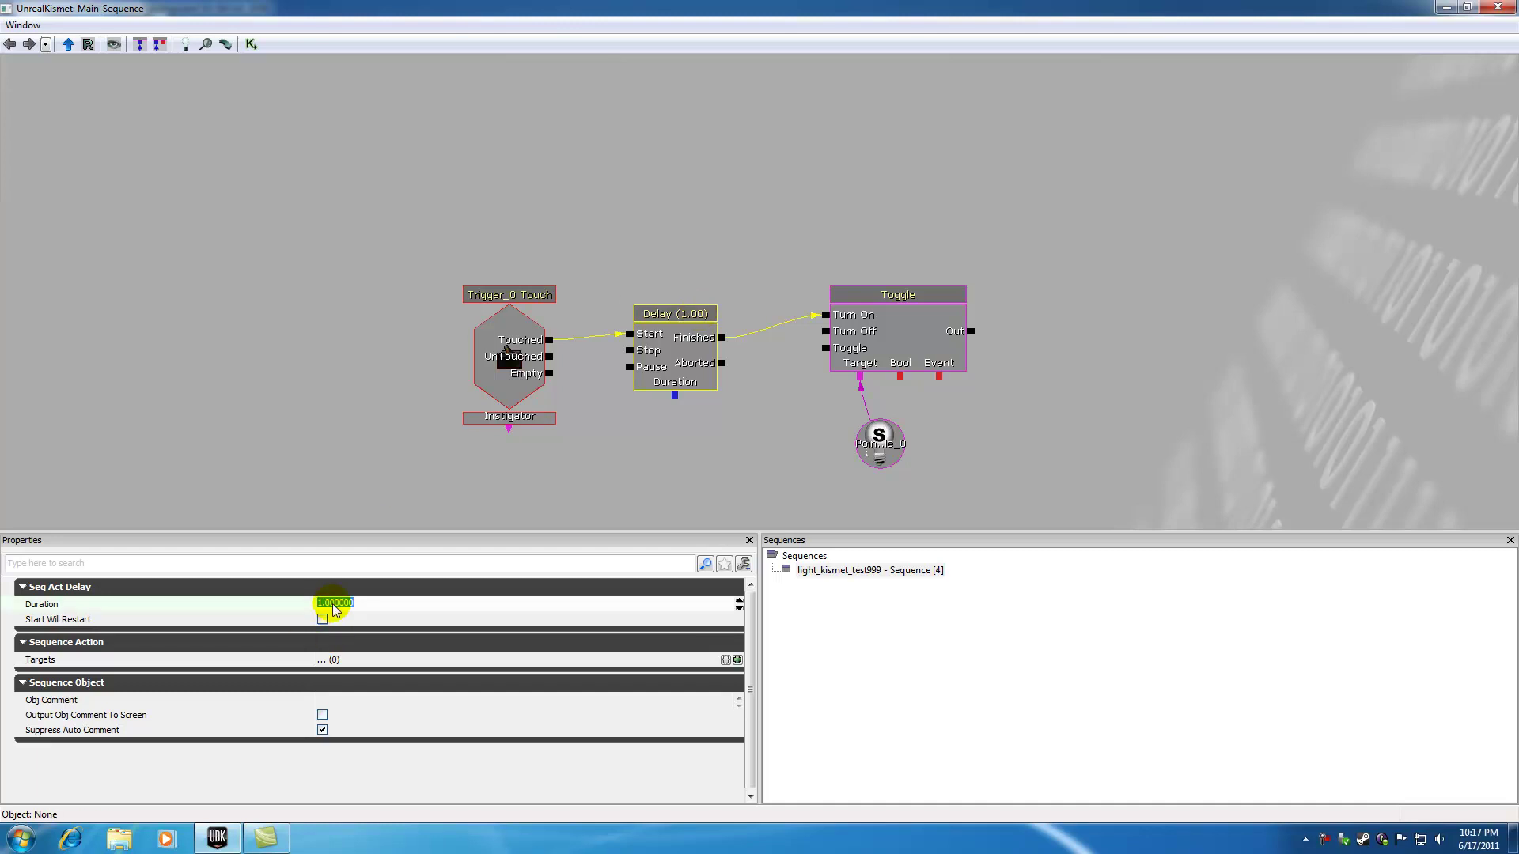
pyautogui.write('3')
pyautogui.click(539, 502)
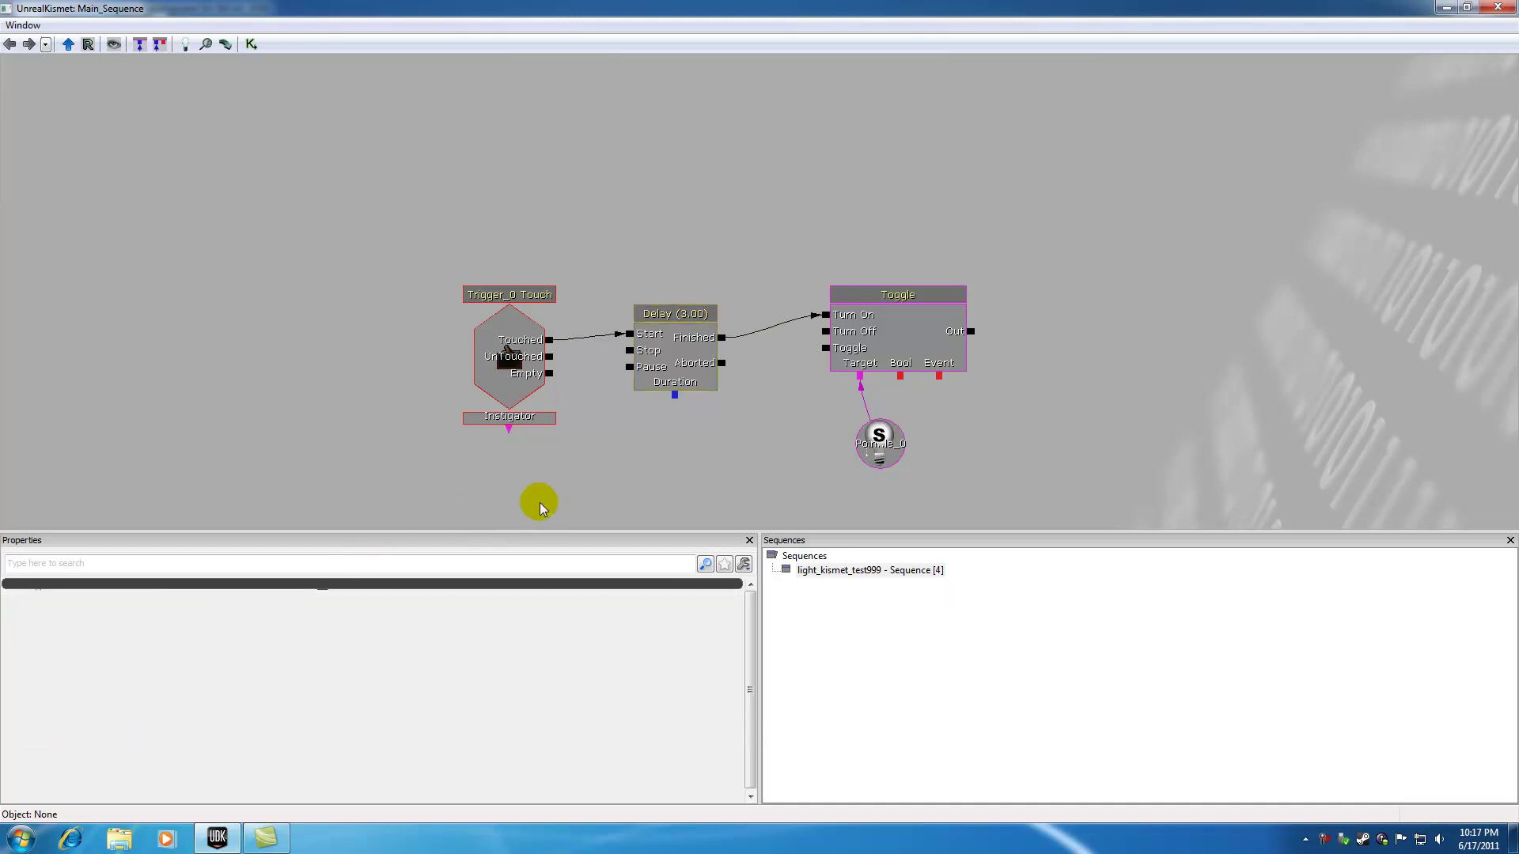
# Step: Play the level from the viewport, walk into the trigger box to watch the light come on, then exit
pyautogui.click(1497, 7)
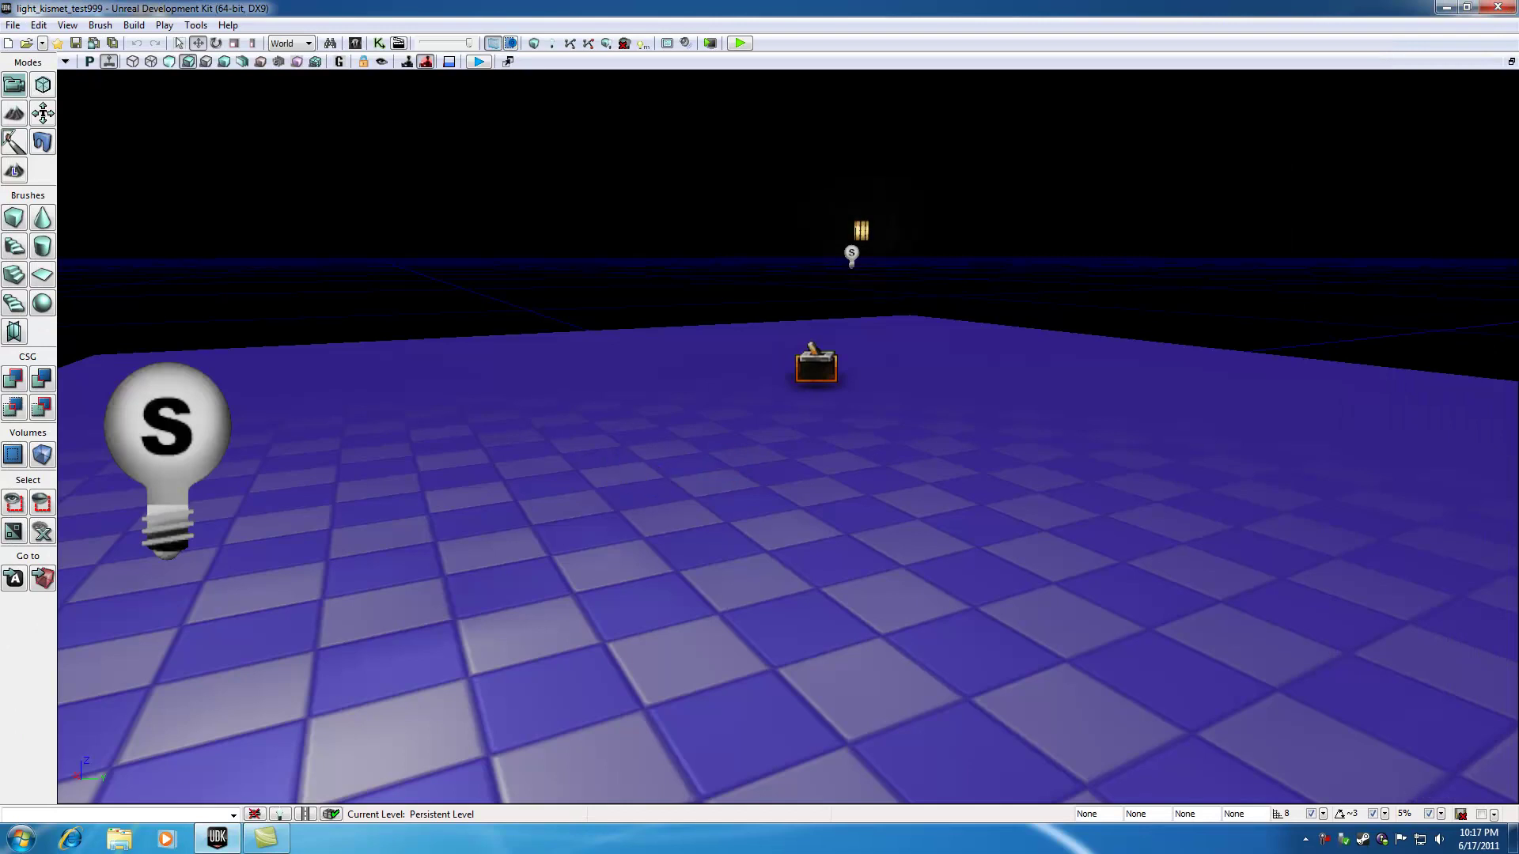
pyautogui.rightClick(686, 431)
pyautogui.click(697, 772)
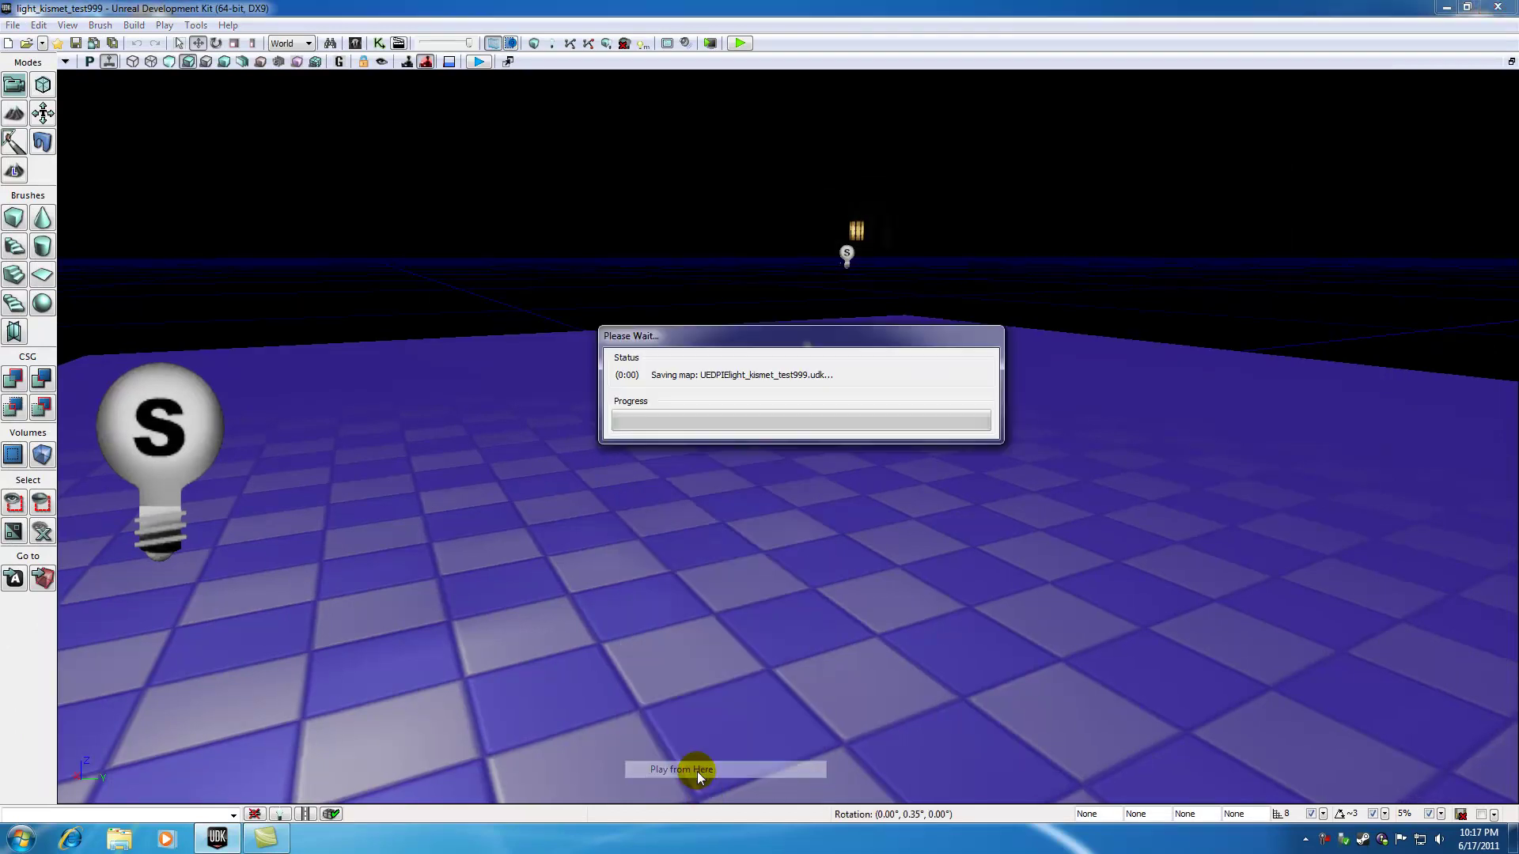
pyautogui.press('w')
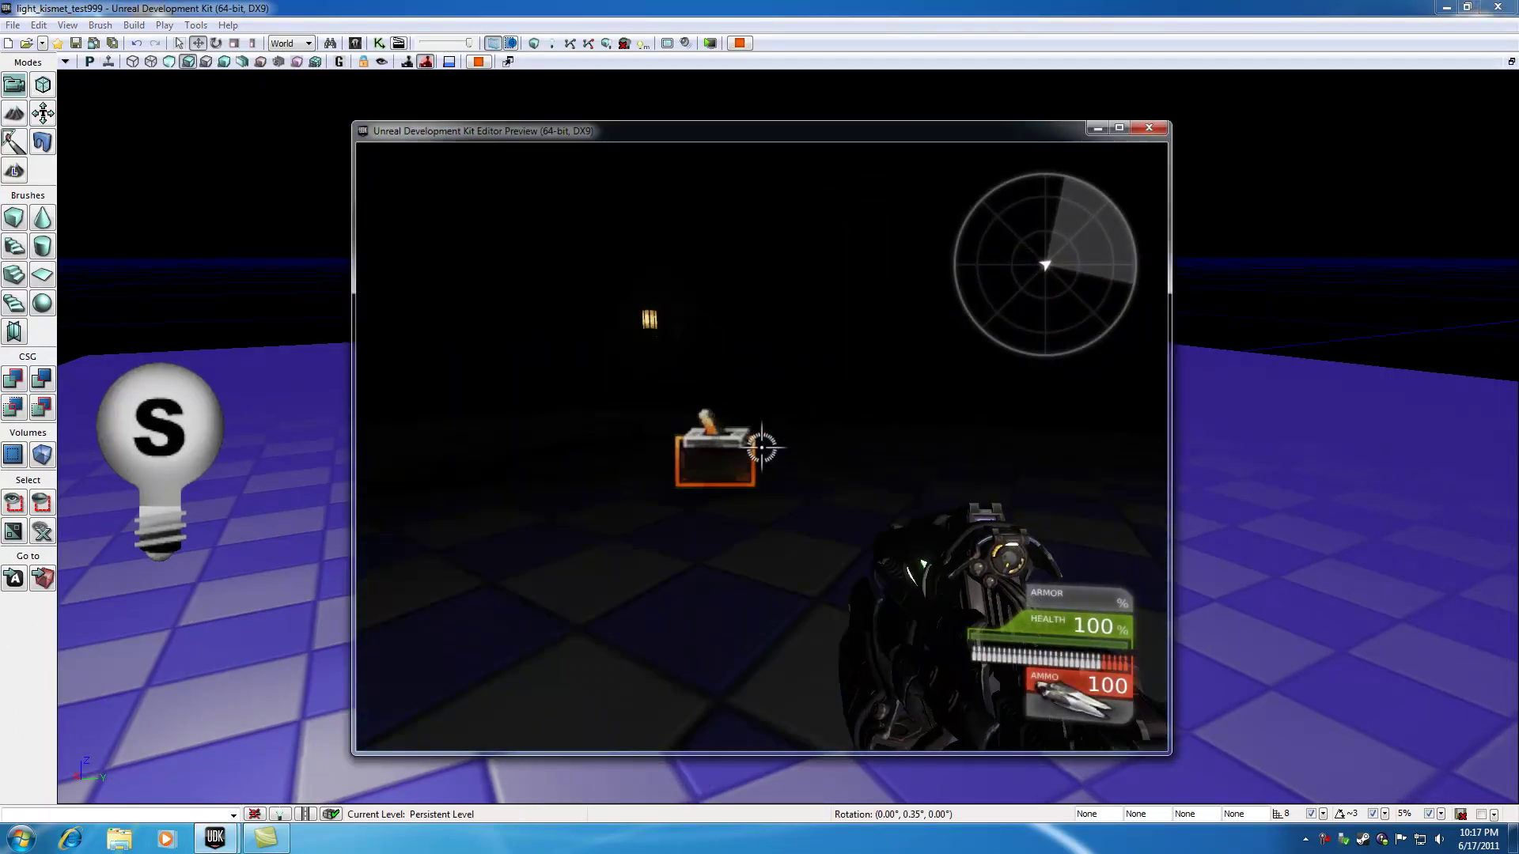
pyautogui.press('w')
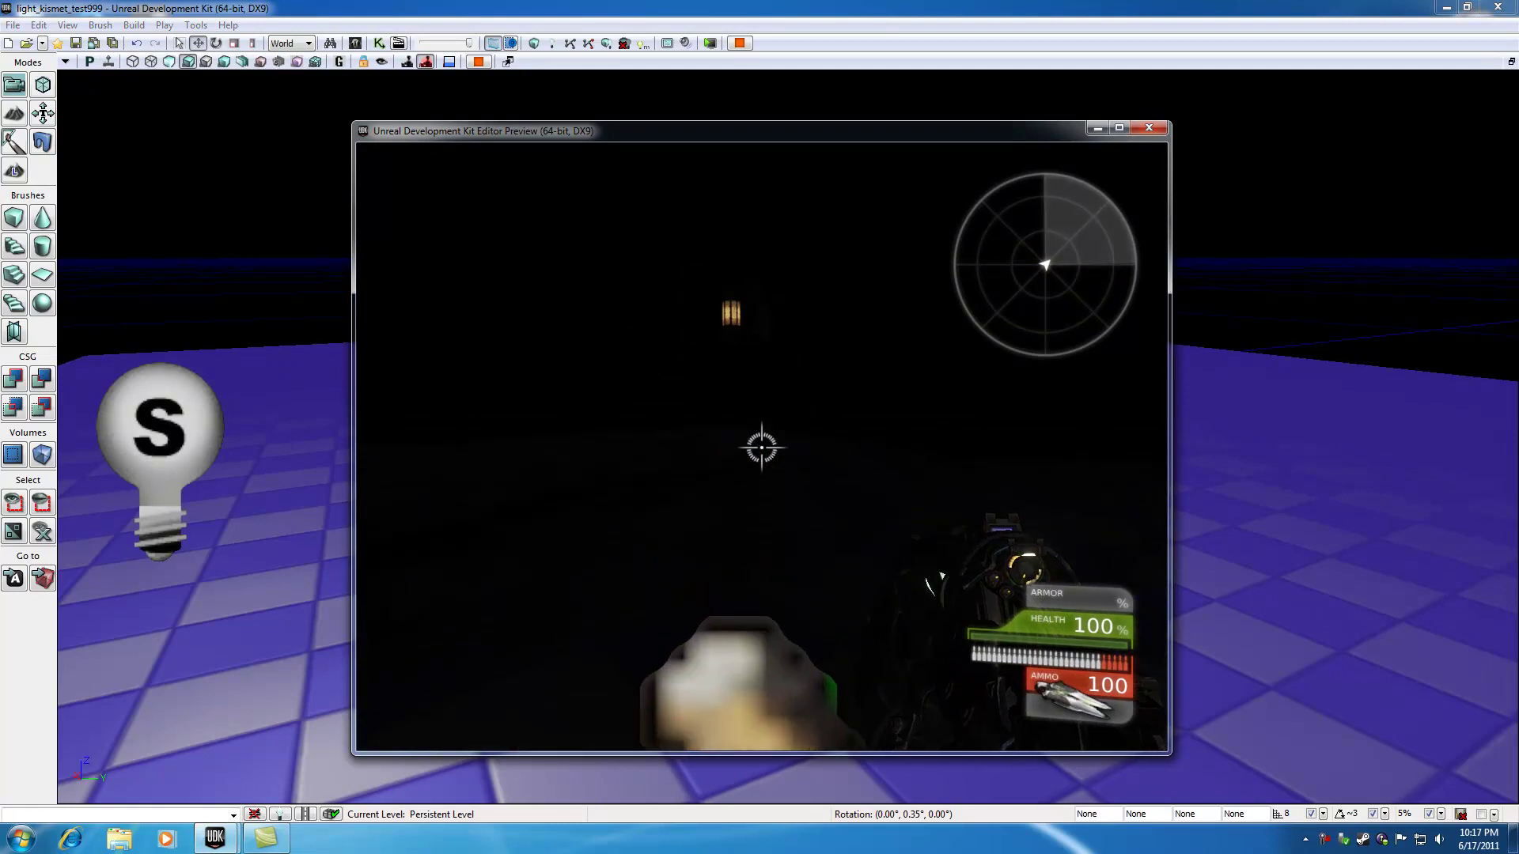
pyautogui.press('e')
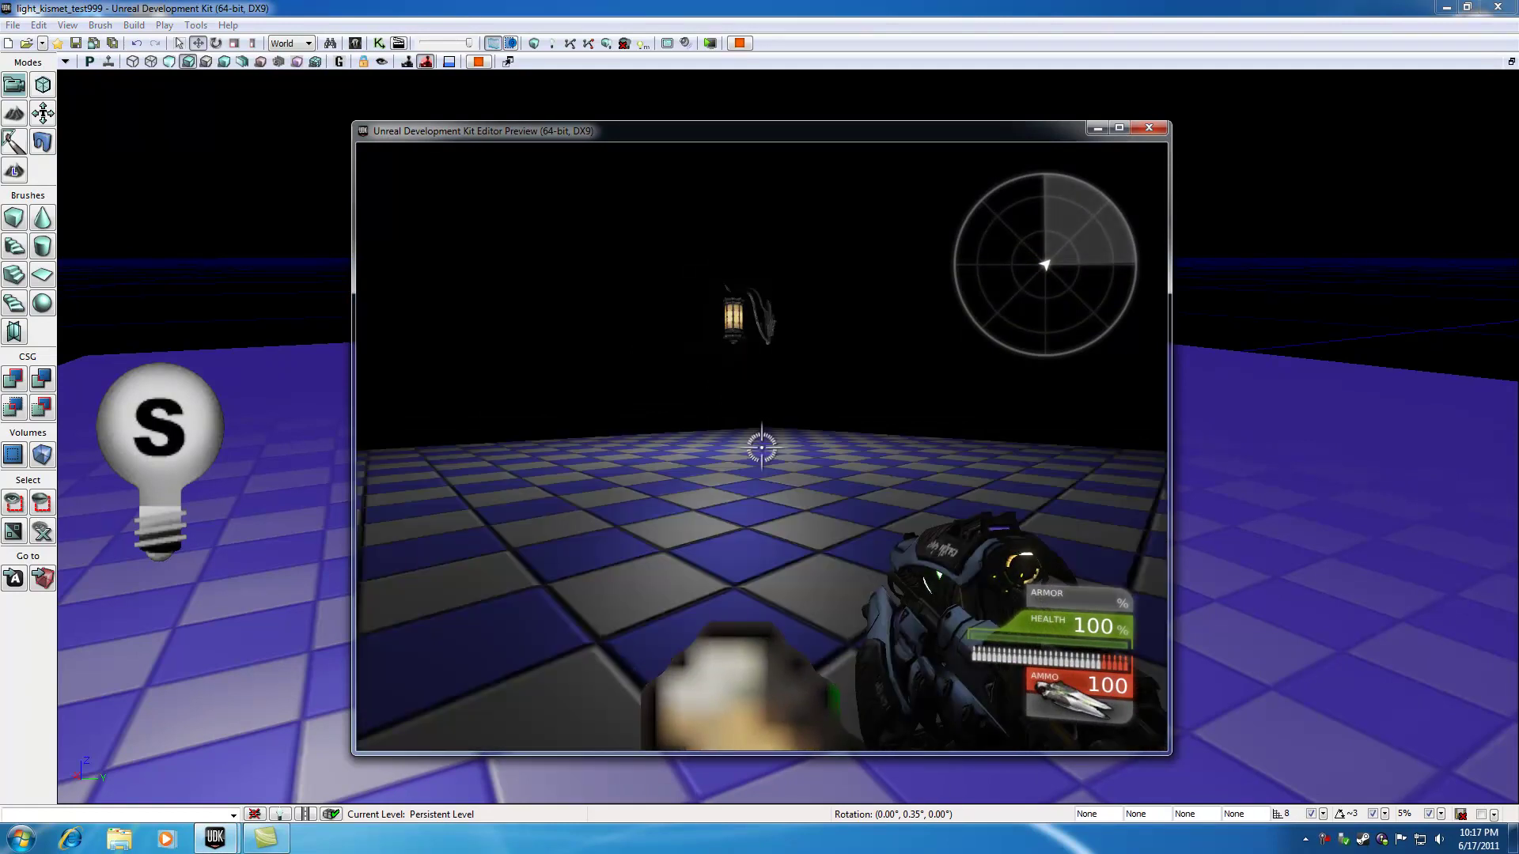
pyautogui.press('s')
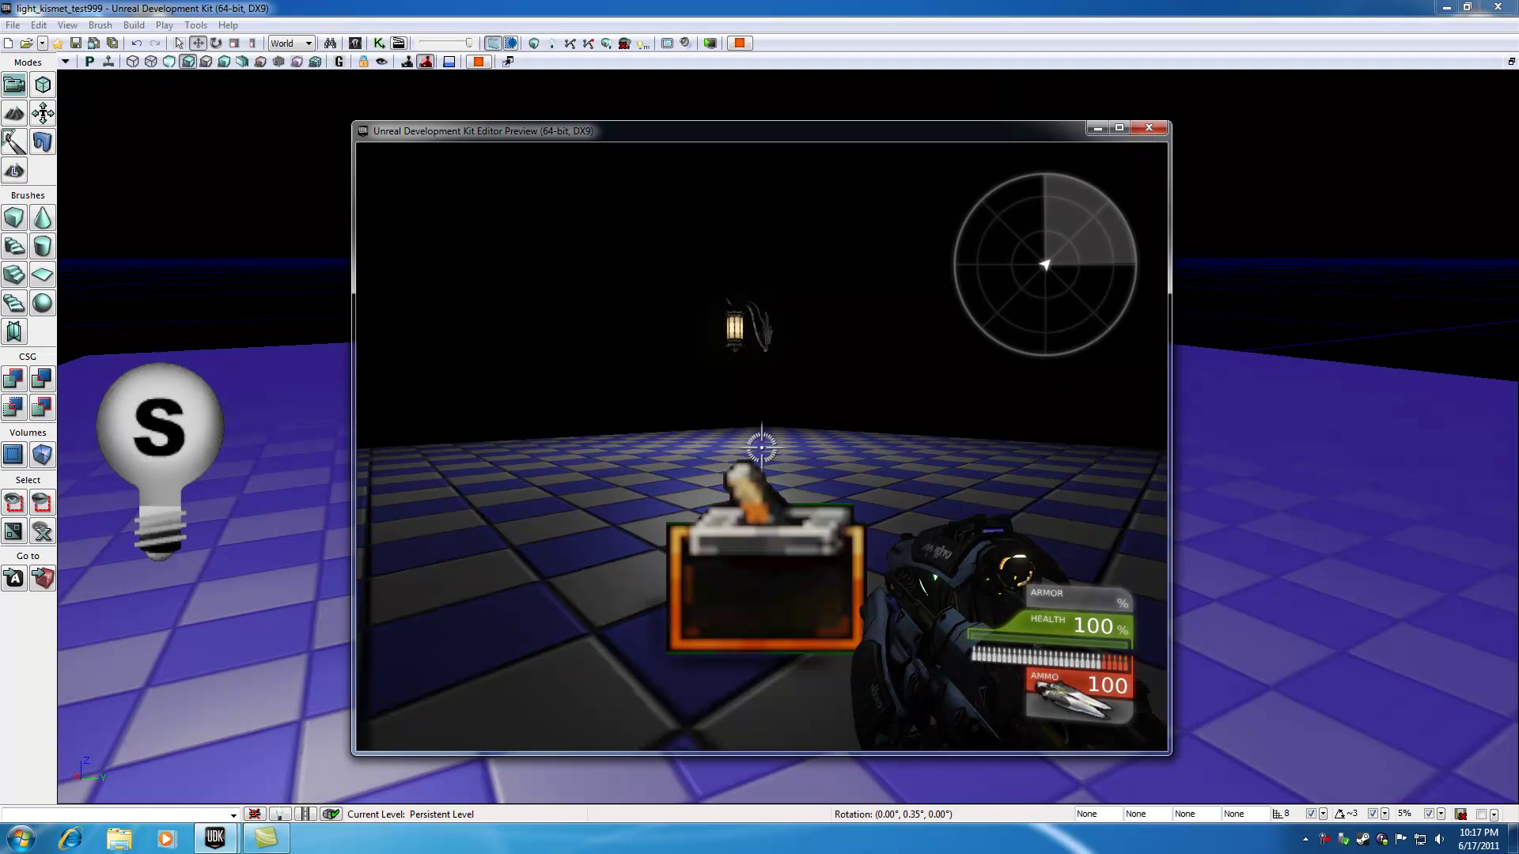
pyautogui.press('Escape')
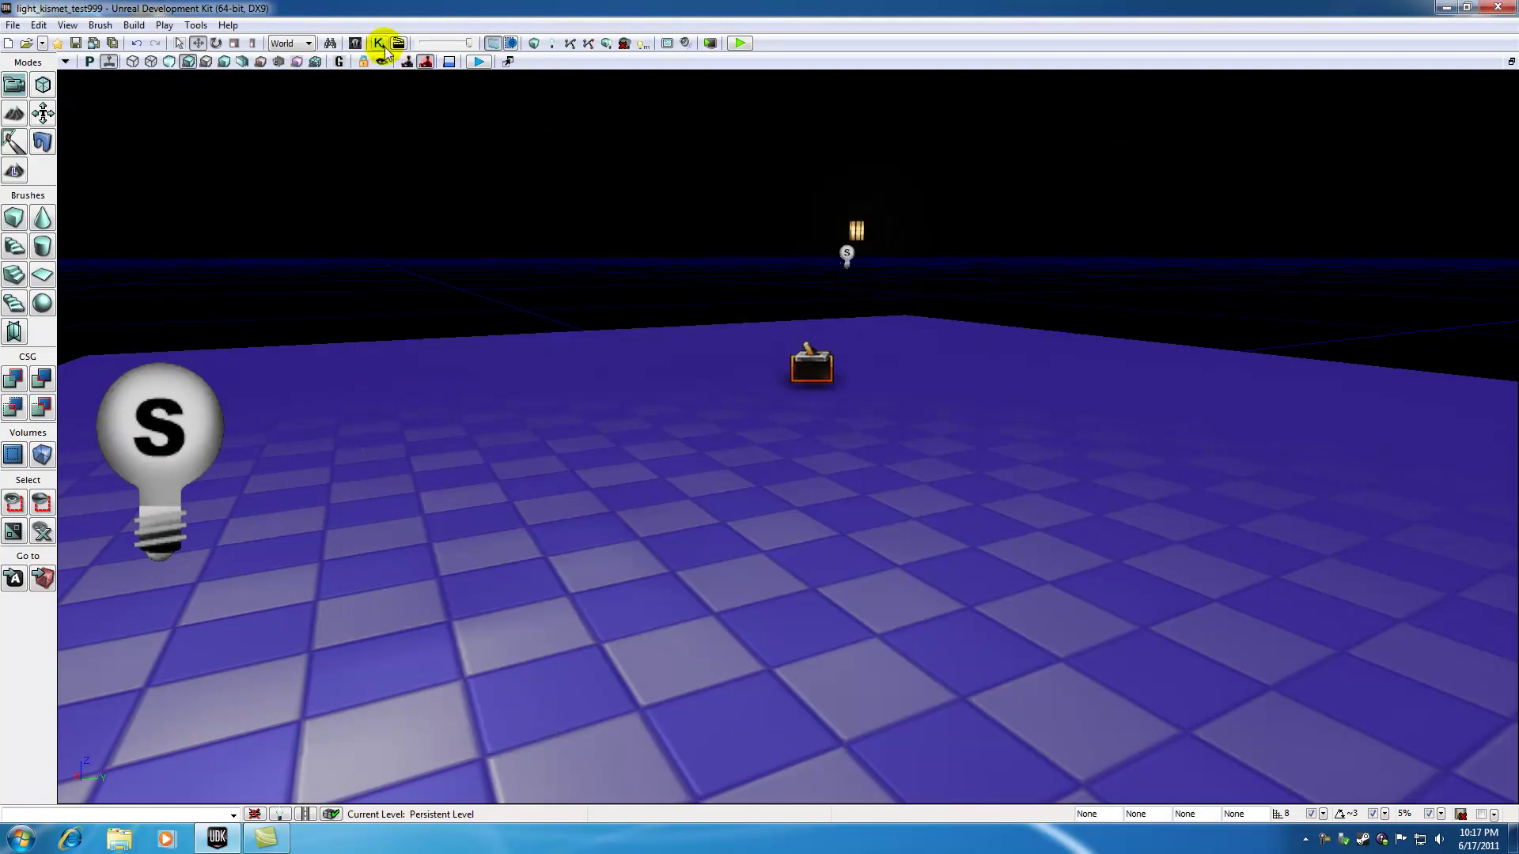
# Step: Reopen UnrealKismet from the main toolbar's Kismet button
pyautogui.click(381, 45)
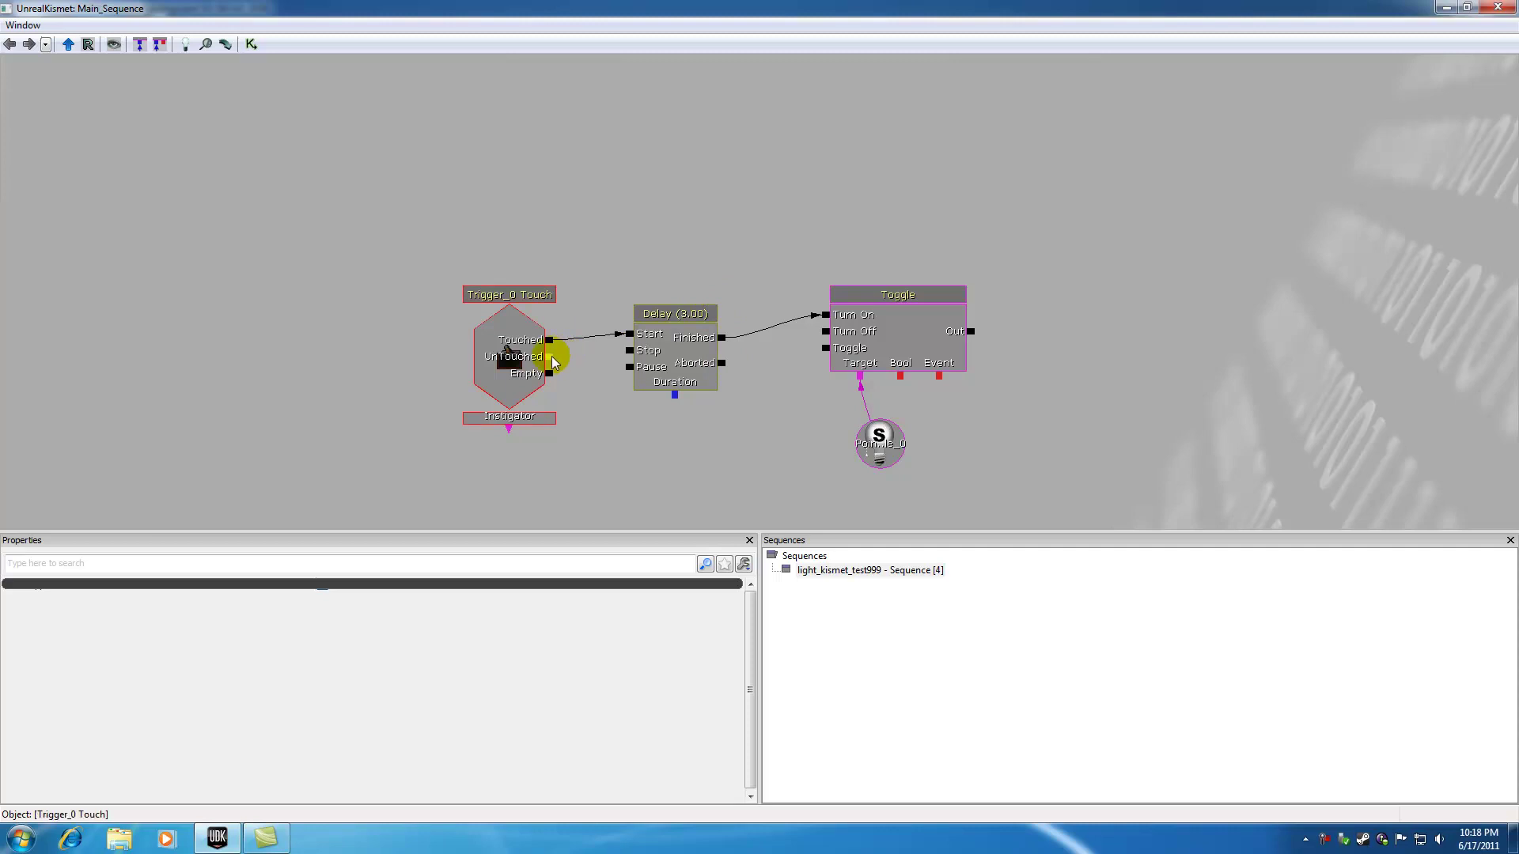
pyautogui.moveTo(549, 357); pyautogui.dragTo(628, 349)
pyautogui.moveTo(720, 363); pyautogui.dragTo(734, 365)
pyautogui.keyDown('alt'); pyautogui.click(628, 350); pyautogui.keyUp('alt')
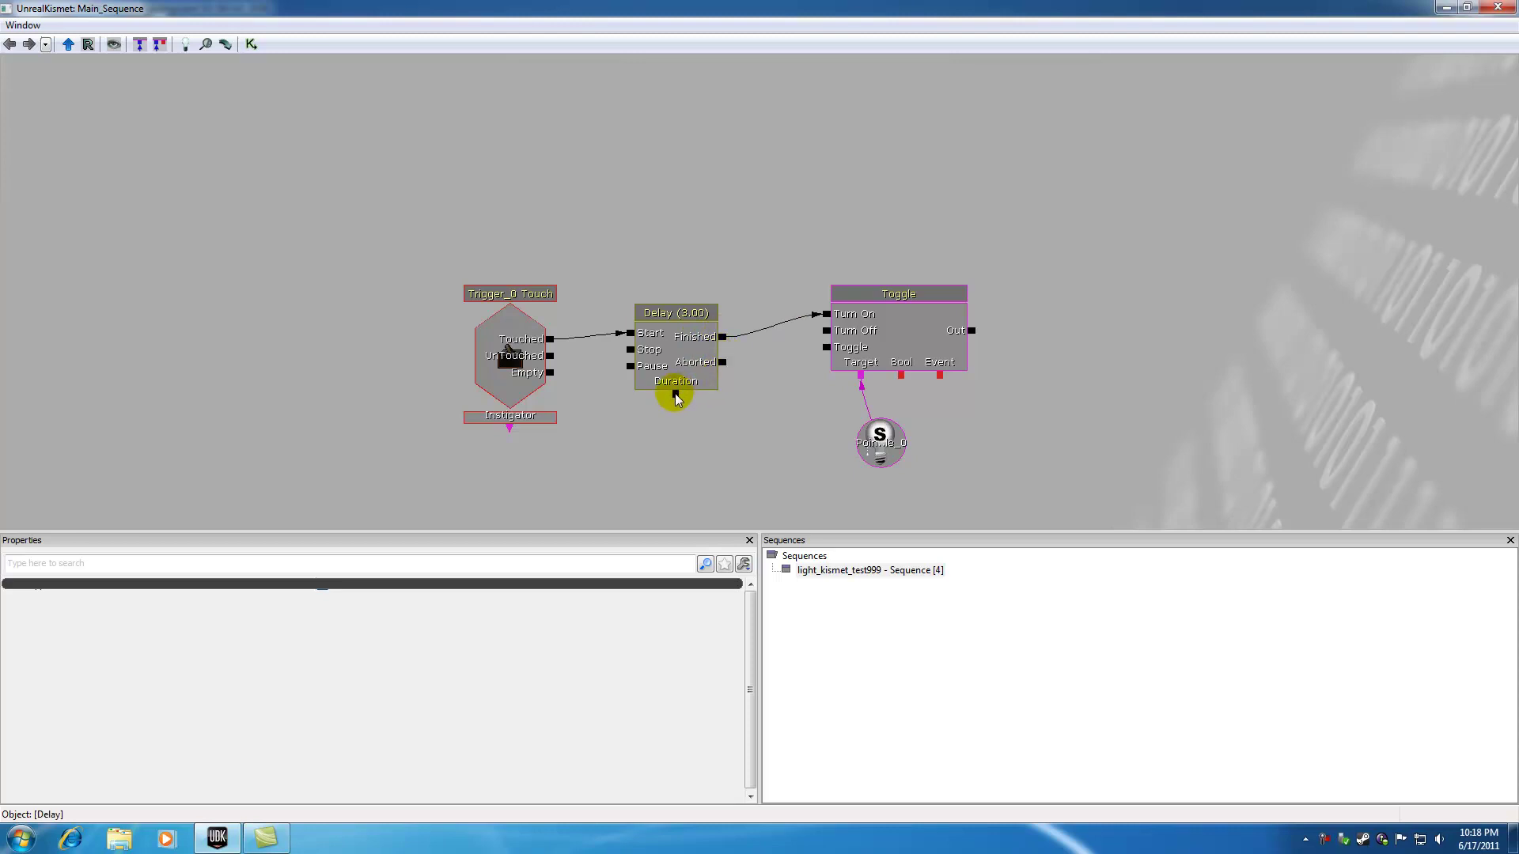
pyautogui.click(678, 356)
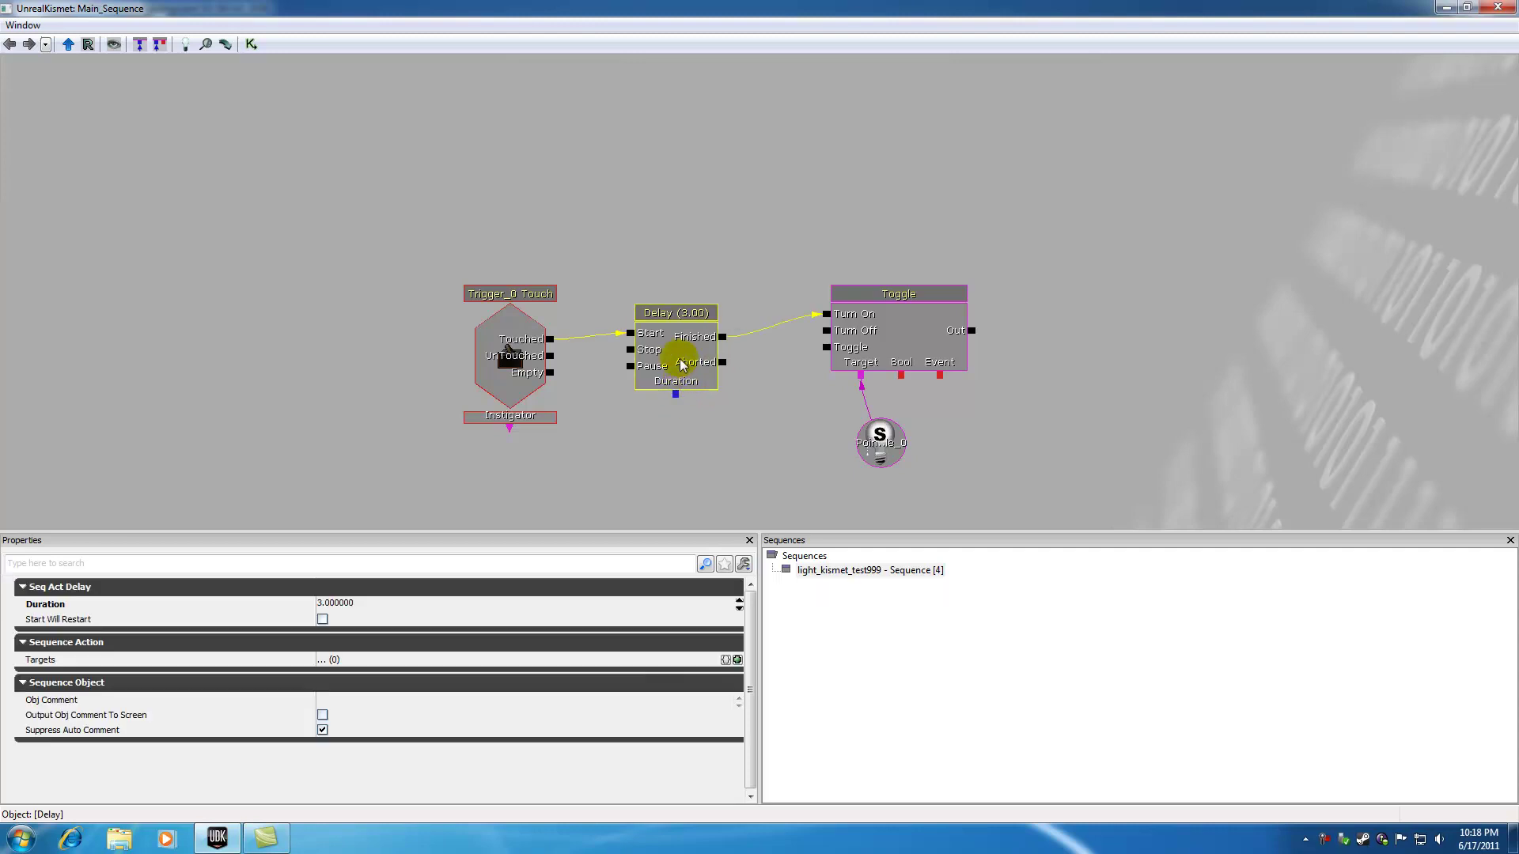
pyautogui.click(677, 401)
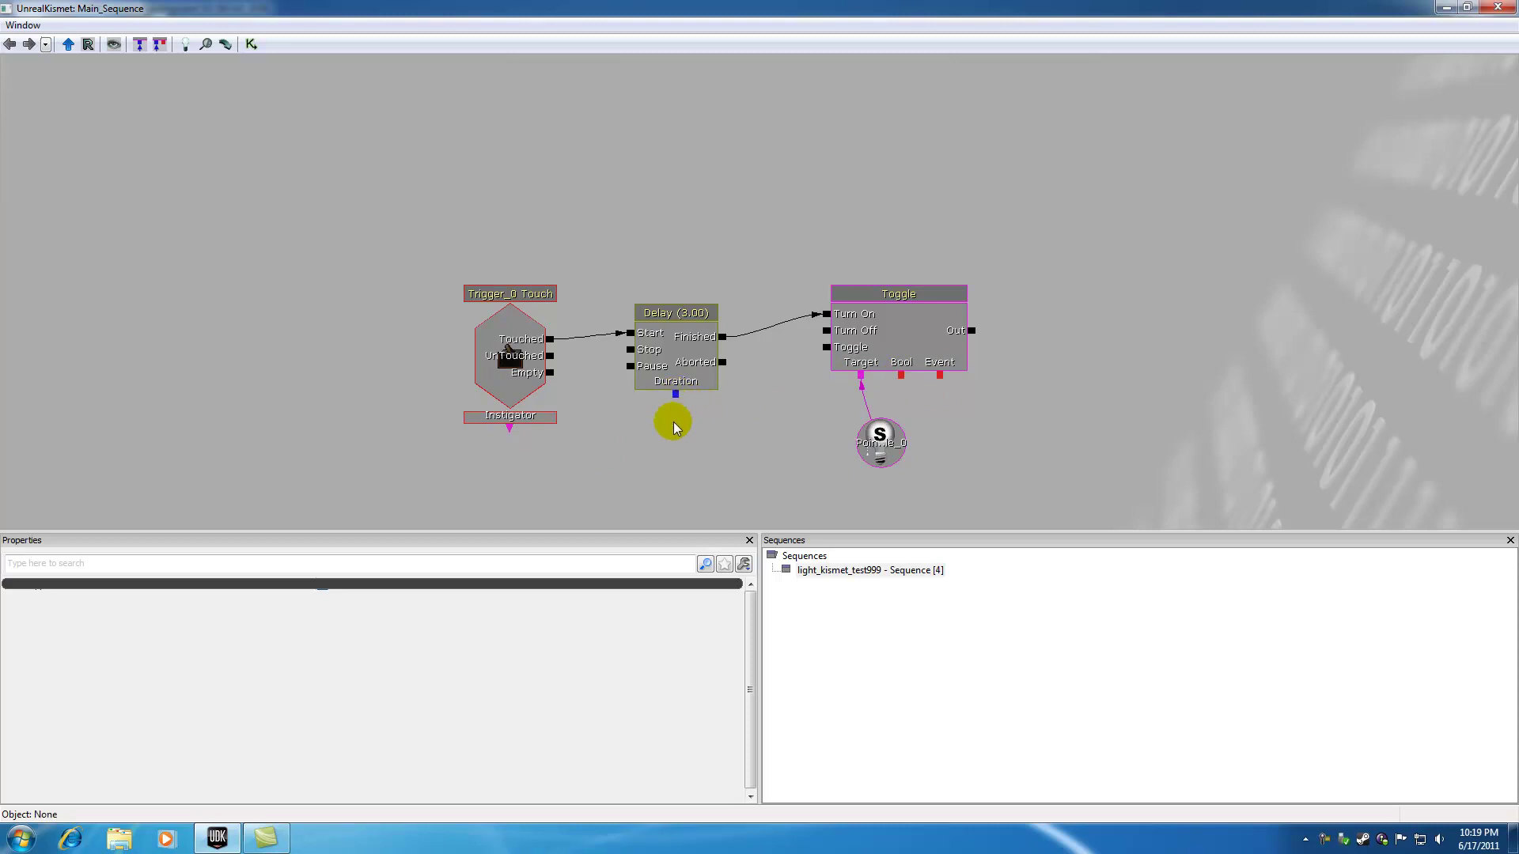
# Step: Add a new Float variable and connect it to the Delay's Duration input
pyautogui.rightClick(674, 428)
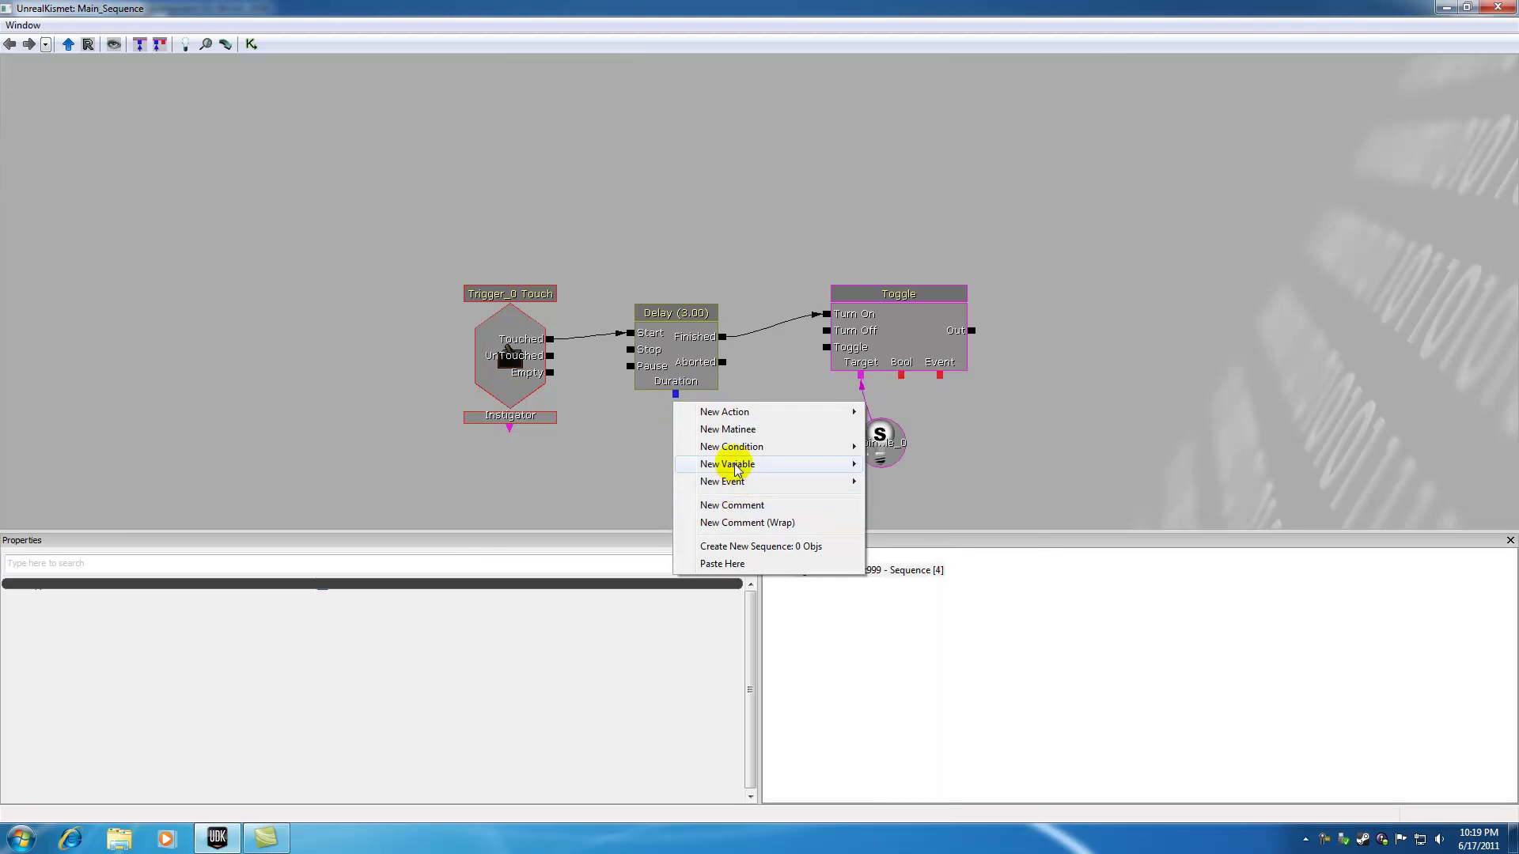
pyautogui.moveTo(737, 467)
pyautogui.moveTo(918, 506)
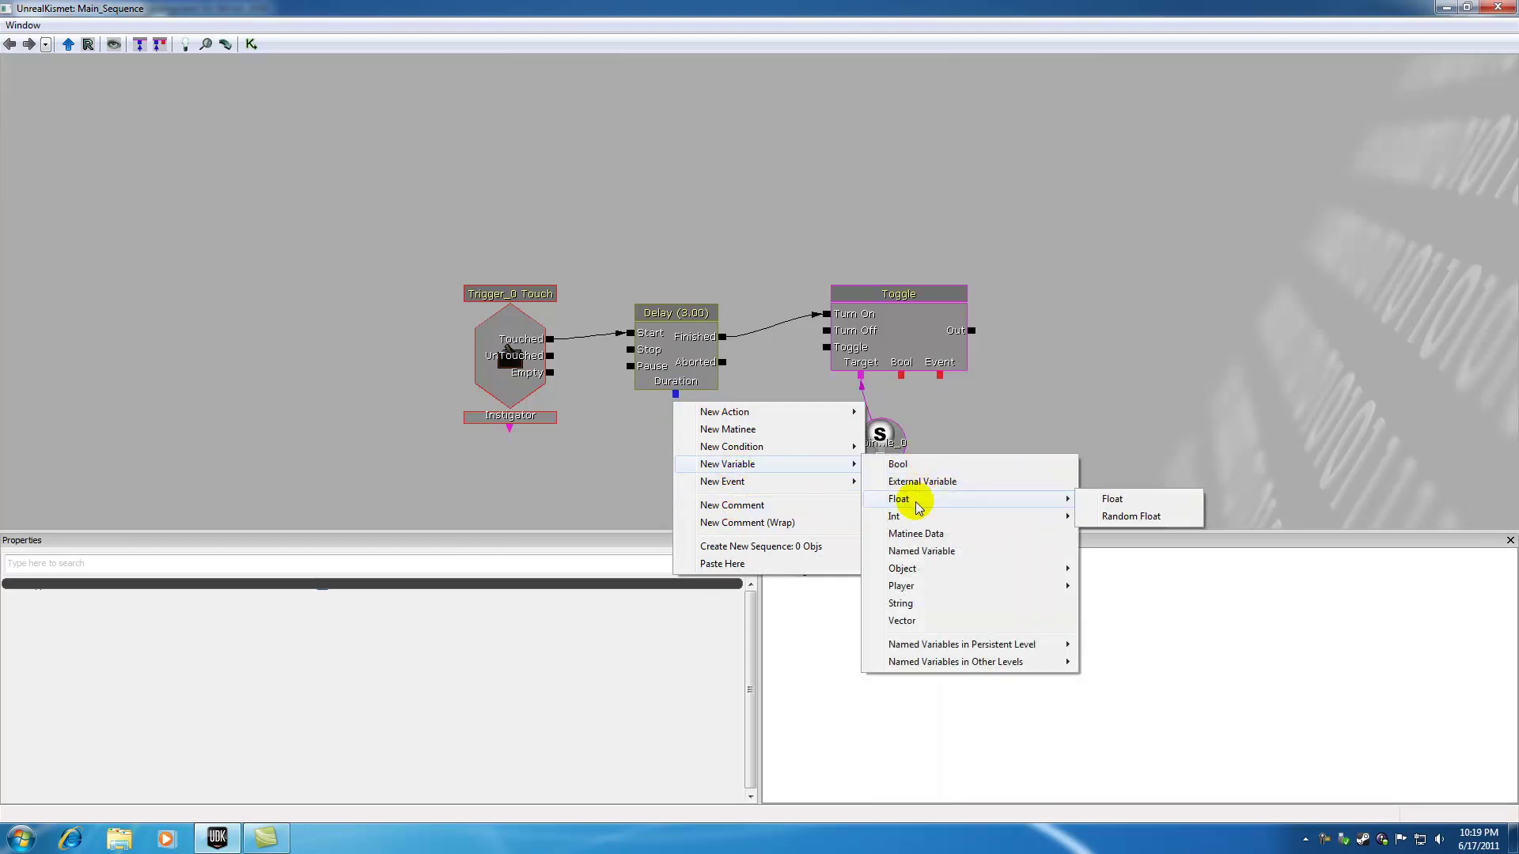
pyautogui.click(1139, 500)
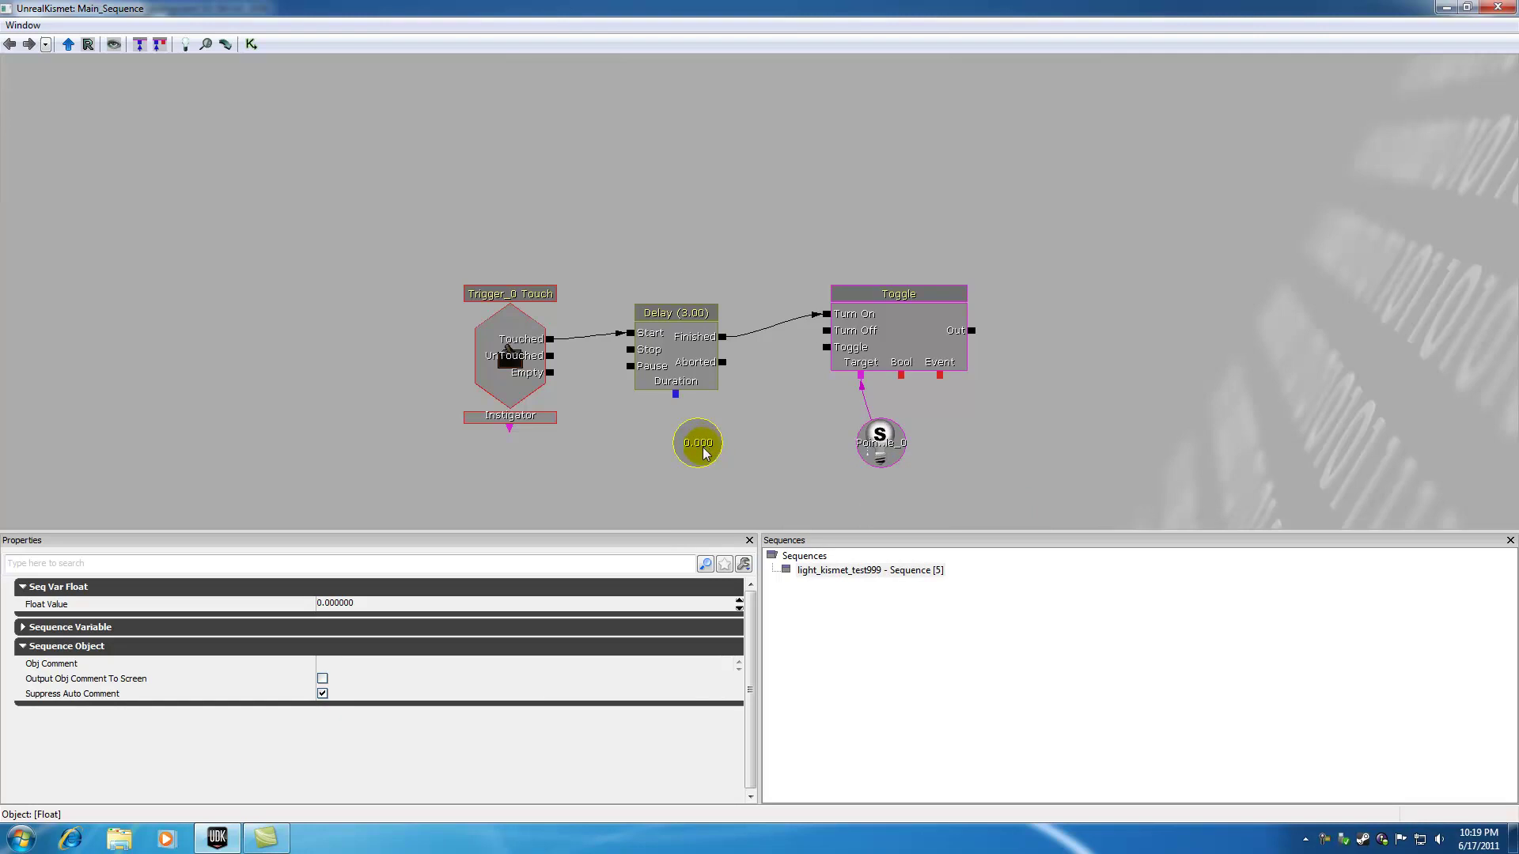
pyautogui.keyDown('ctrl'); pyautogui.moveTo(704, 452); pyautogui.dragTo(676, 394); pyautogui.keyUp('ctrl')
# Step: Set the float variable's Float Value to 5
pyautogui.click(668, 435)
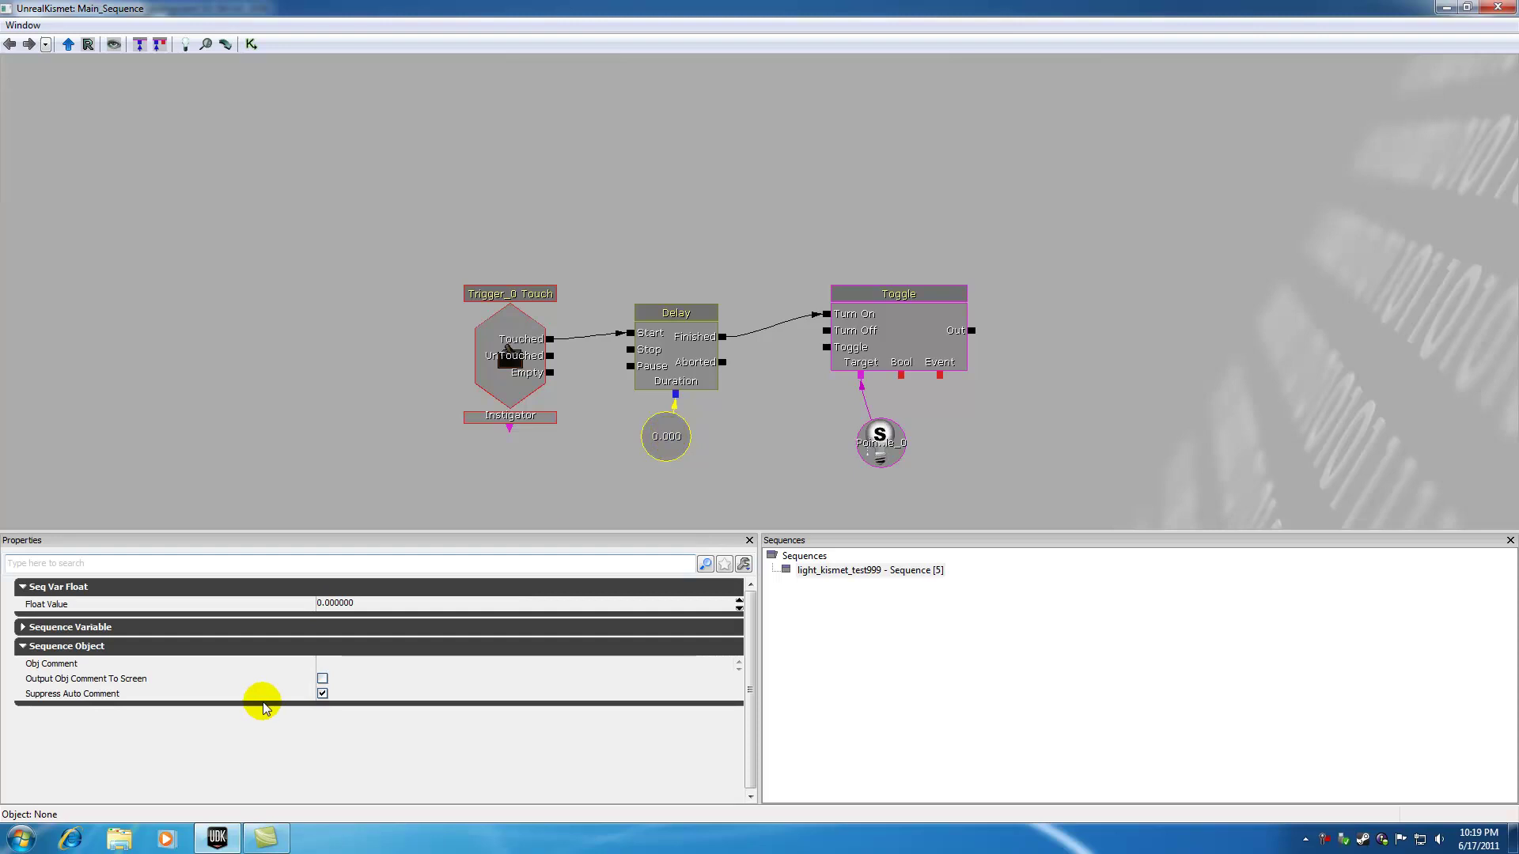
pyautogui.click(314, 609)
pyautogui.write('5')
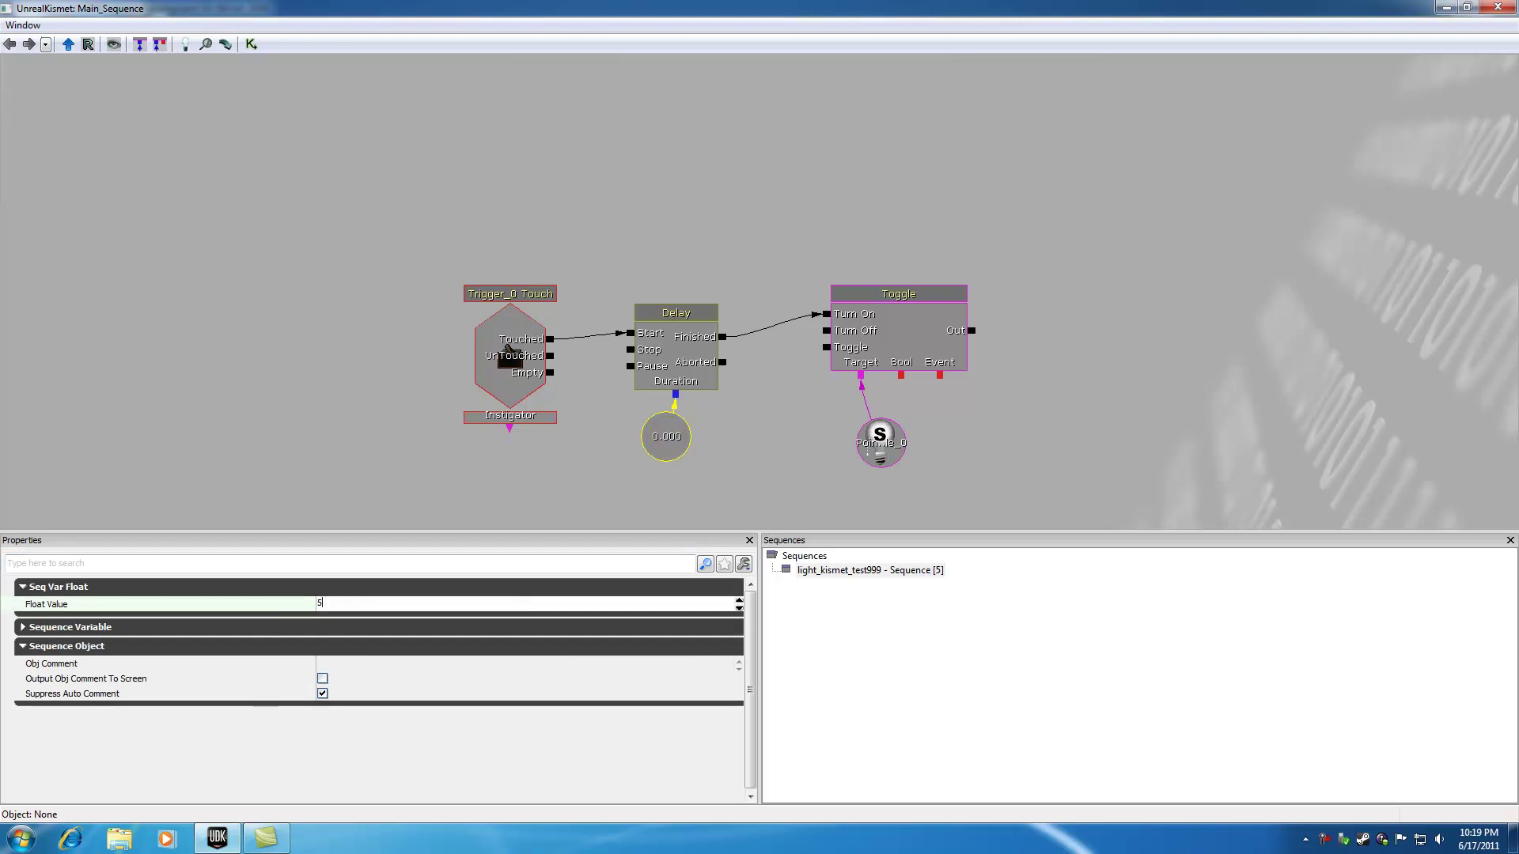
pyautogui.click(570, 483)
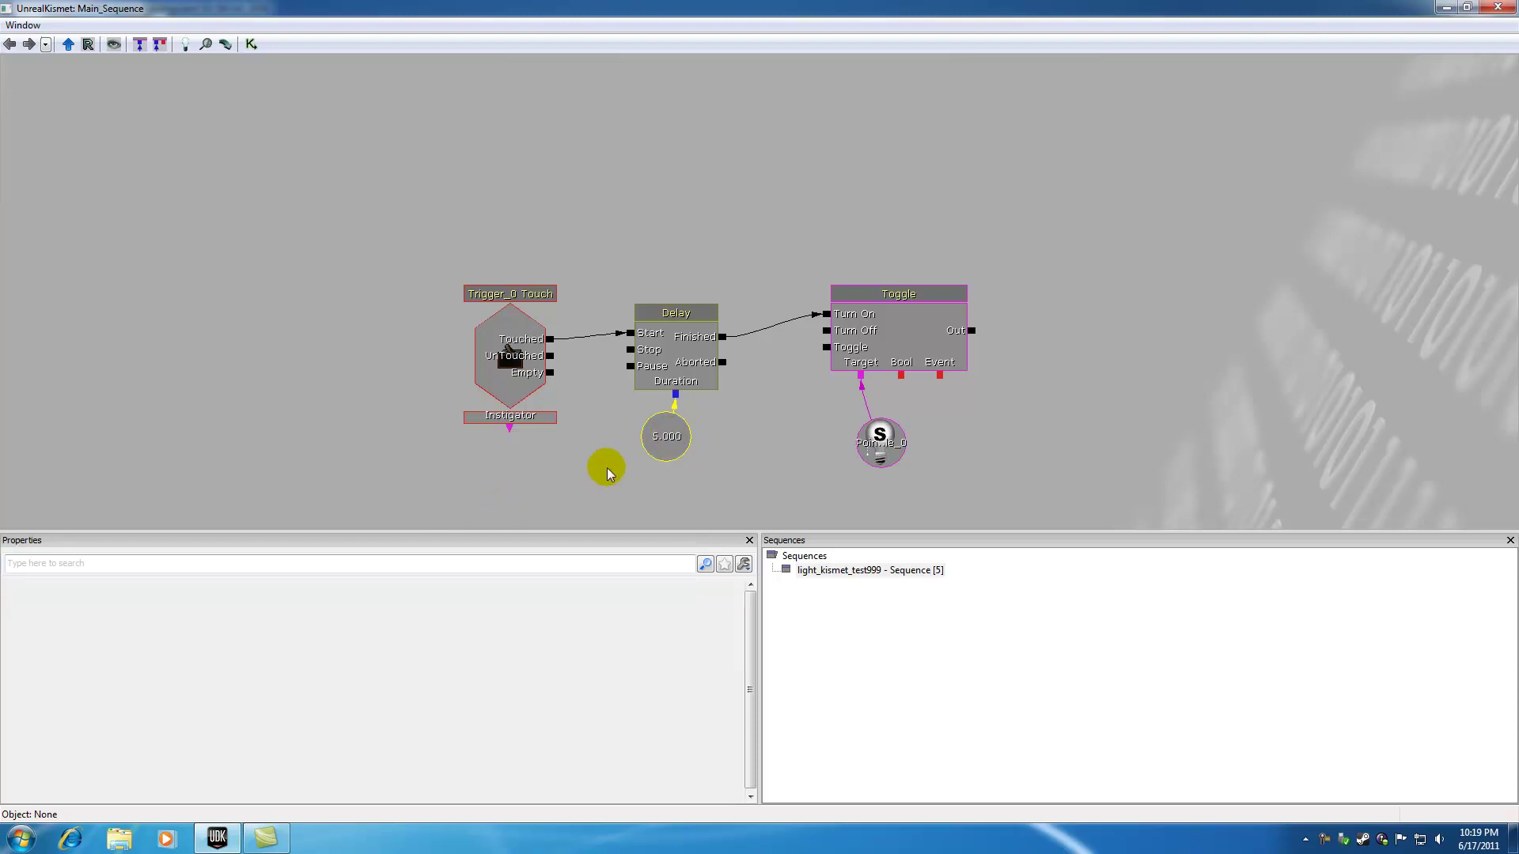
pyautogui.click(672, 437)
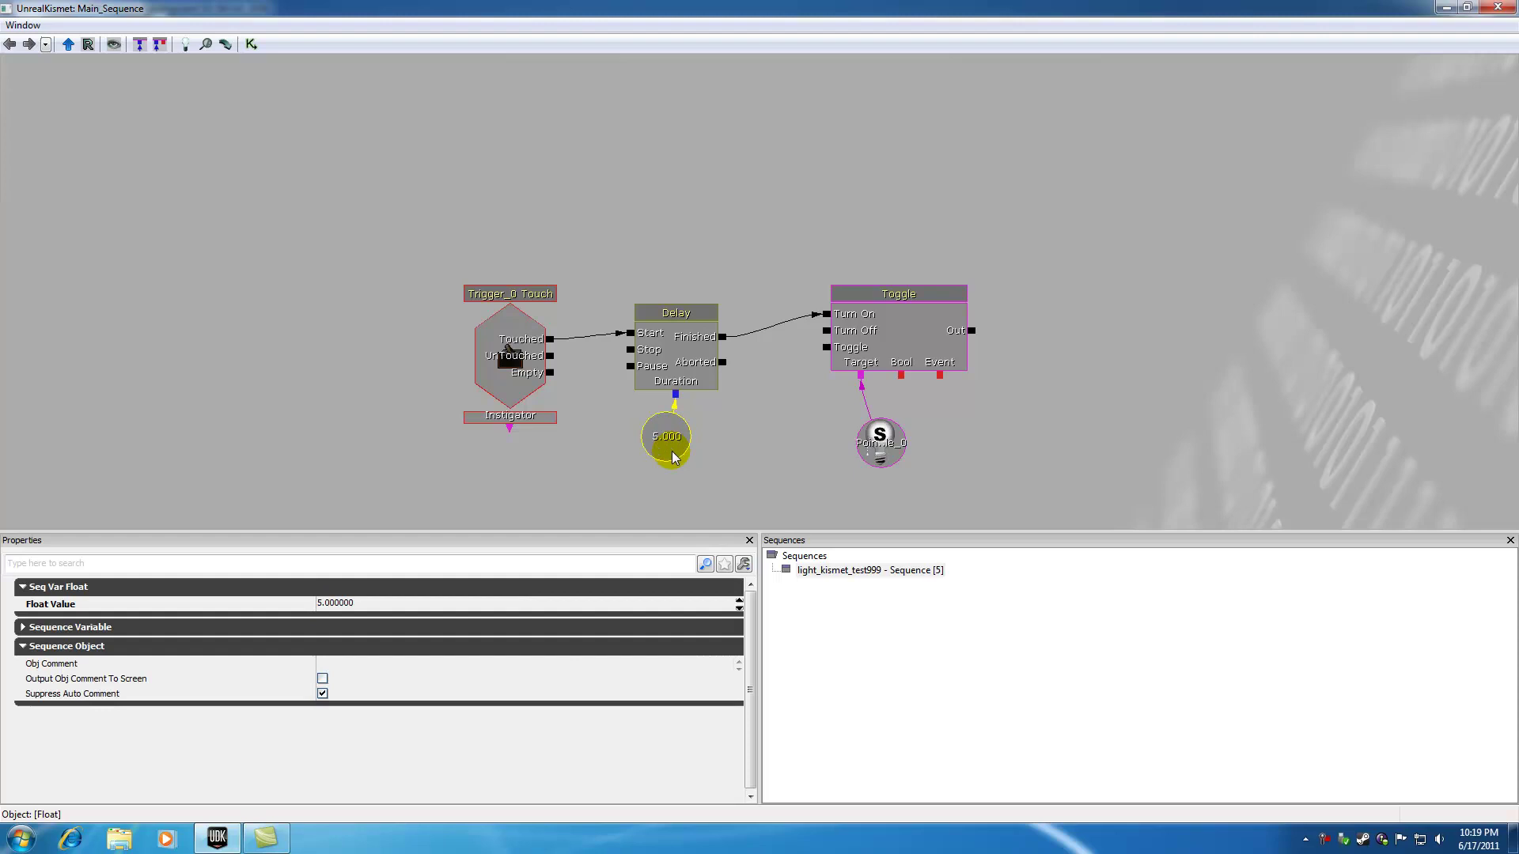
pyautogui.click(692, 349)
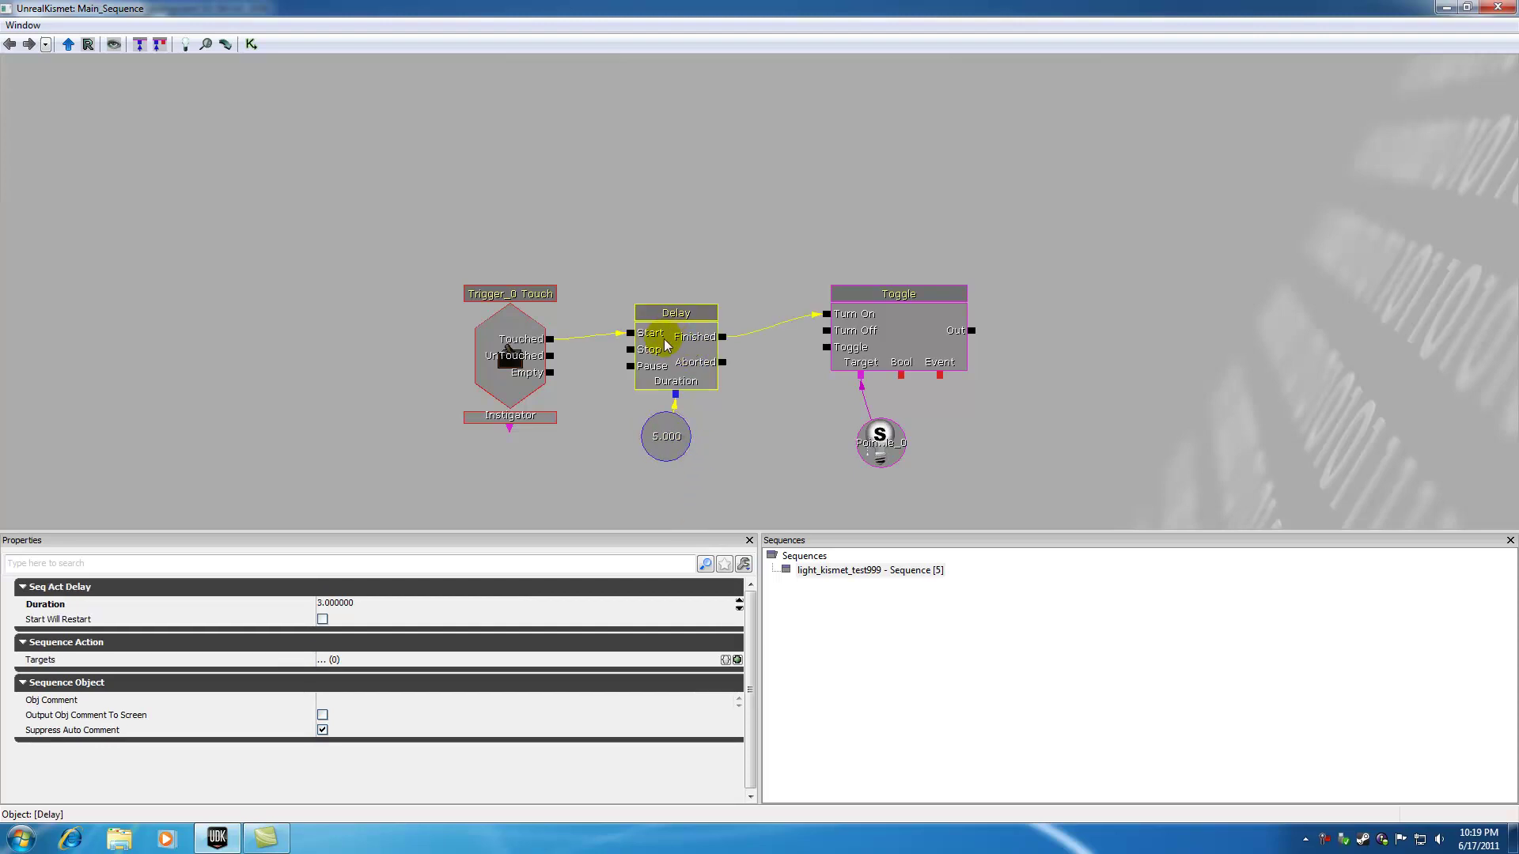
pyautogui.click(667, 436)
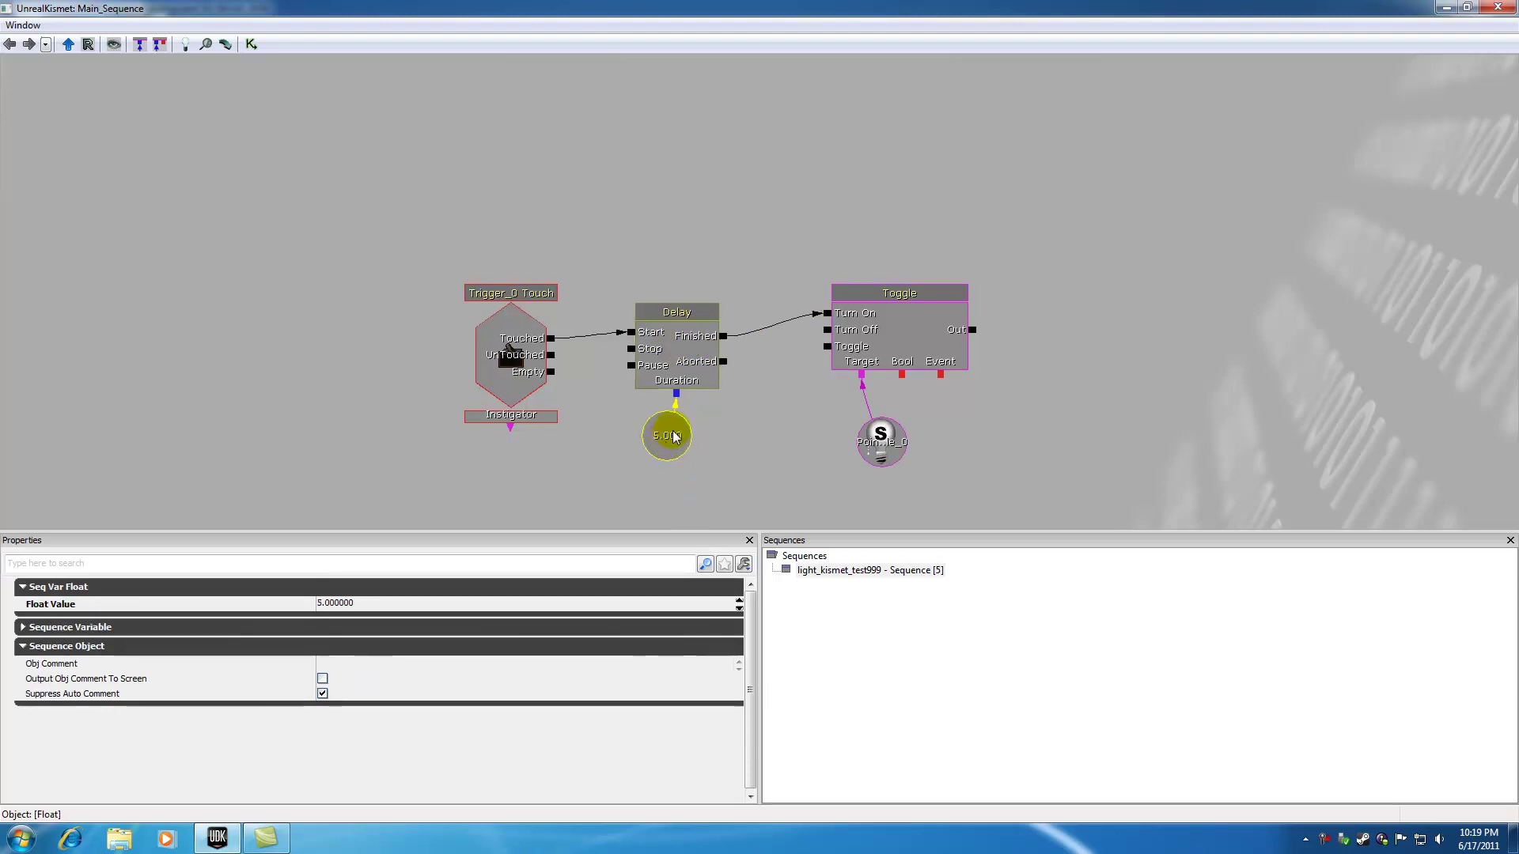
pyautogui.click(712, 448)
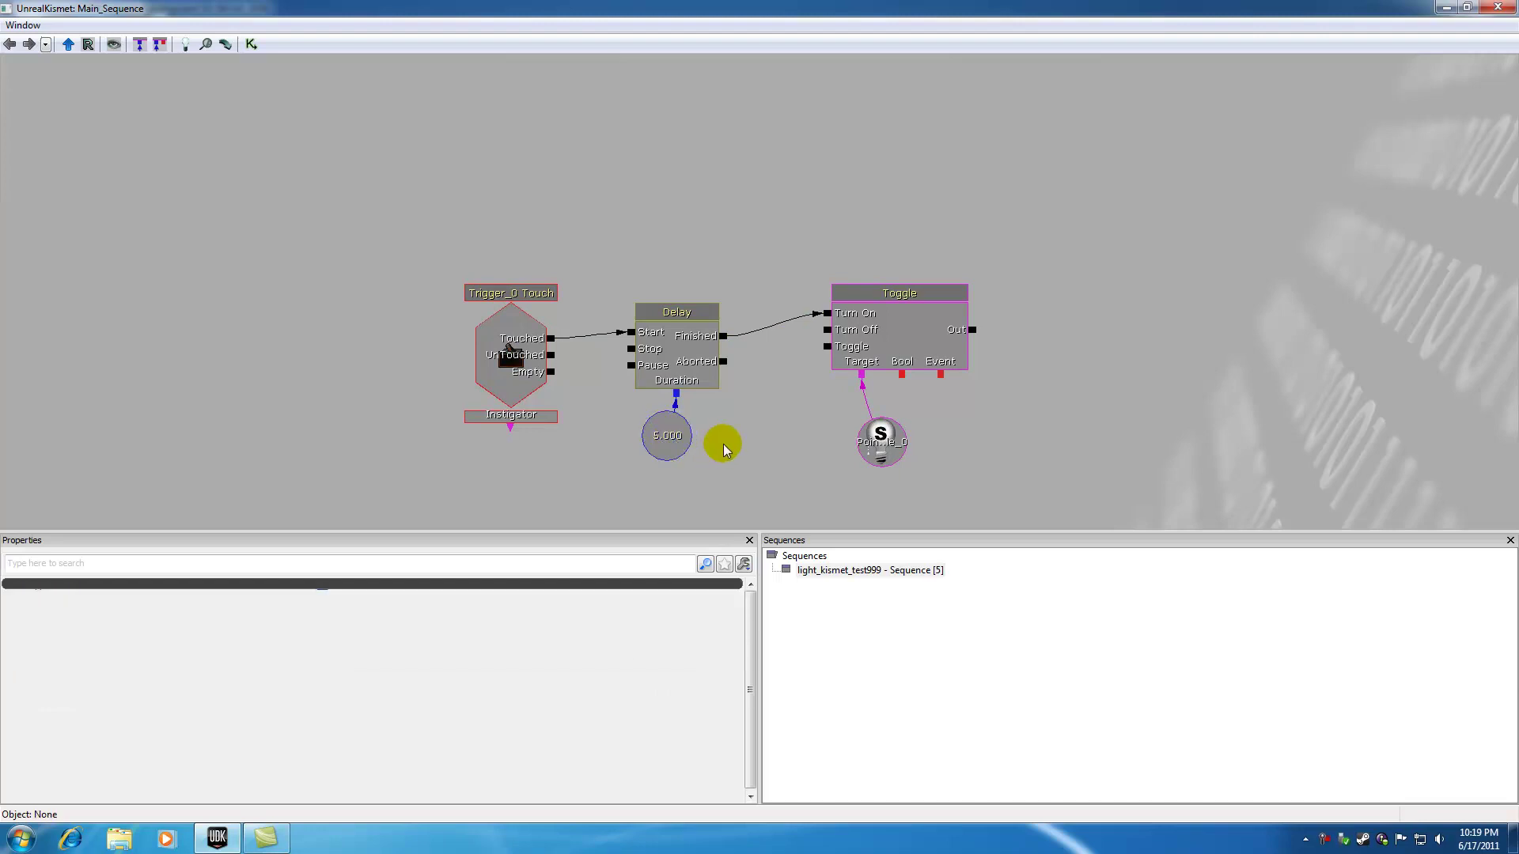
pyautogui.click(660, 445)
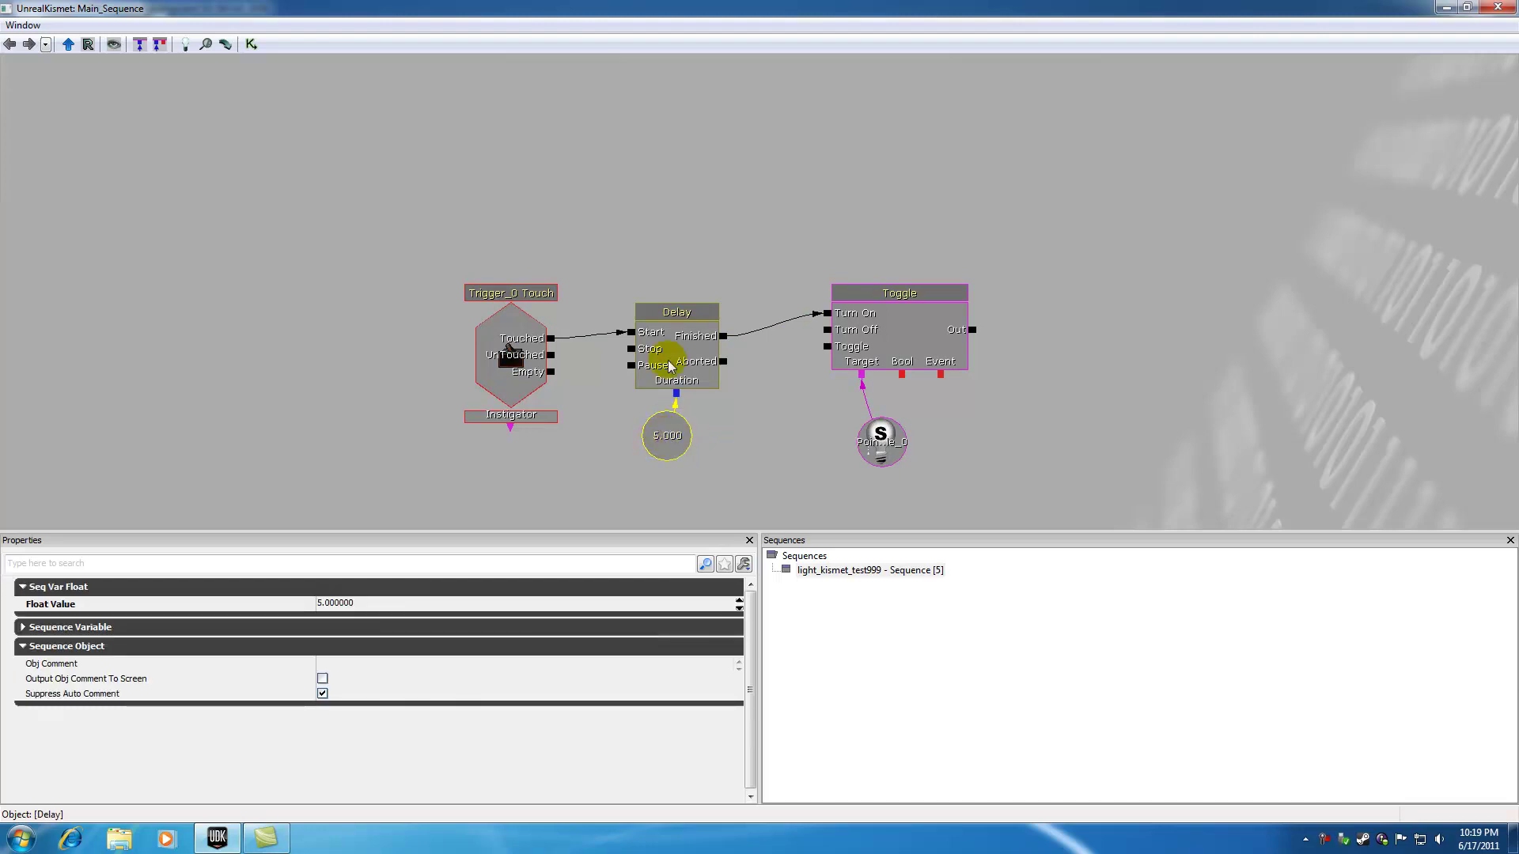
pyautogui.click(670, 337)
pyautogui.click(711, 431)
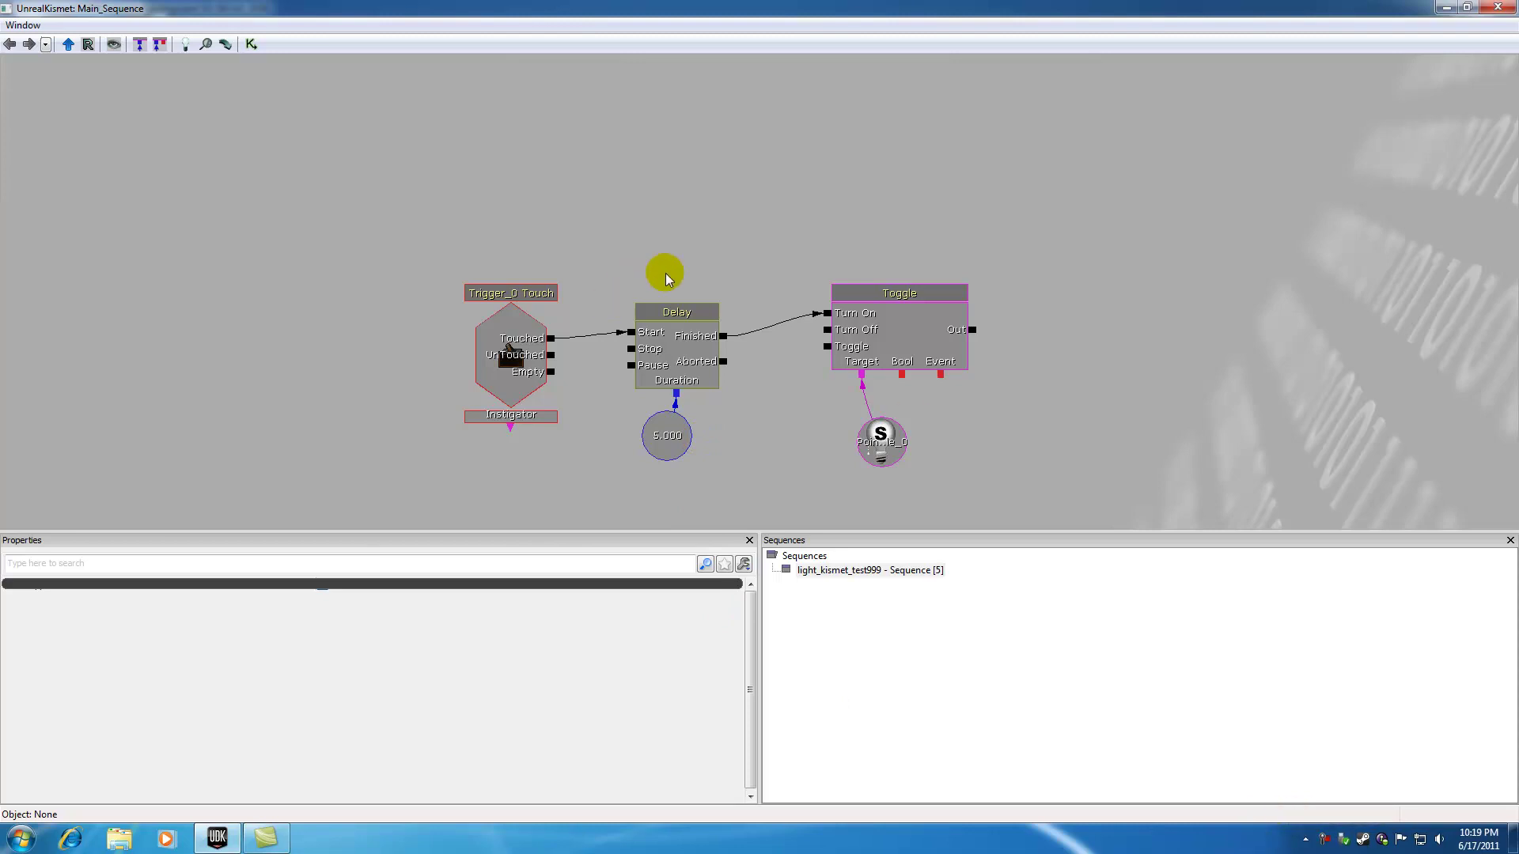
pyautogui.click(670, 312)
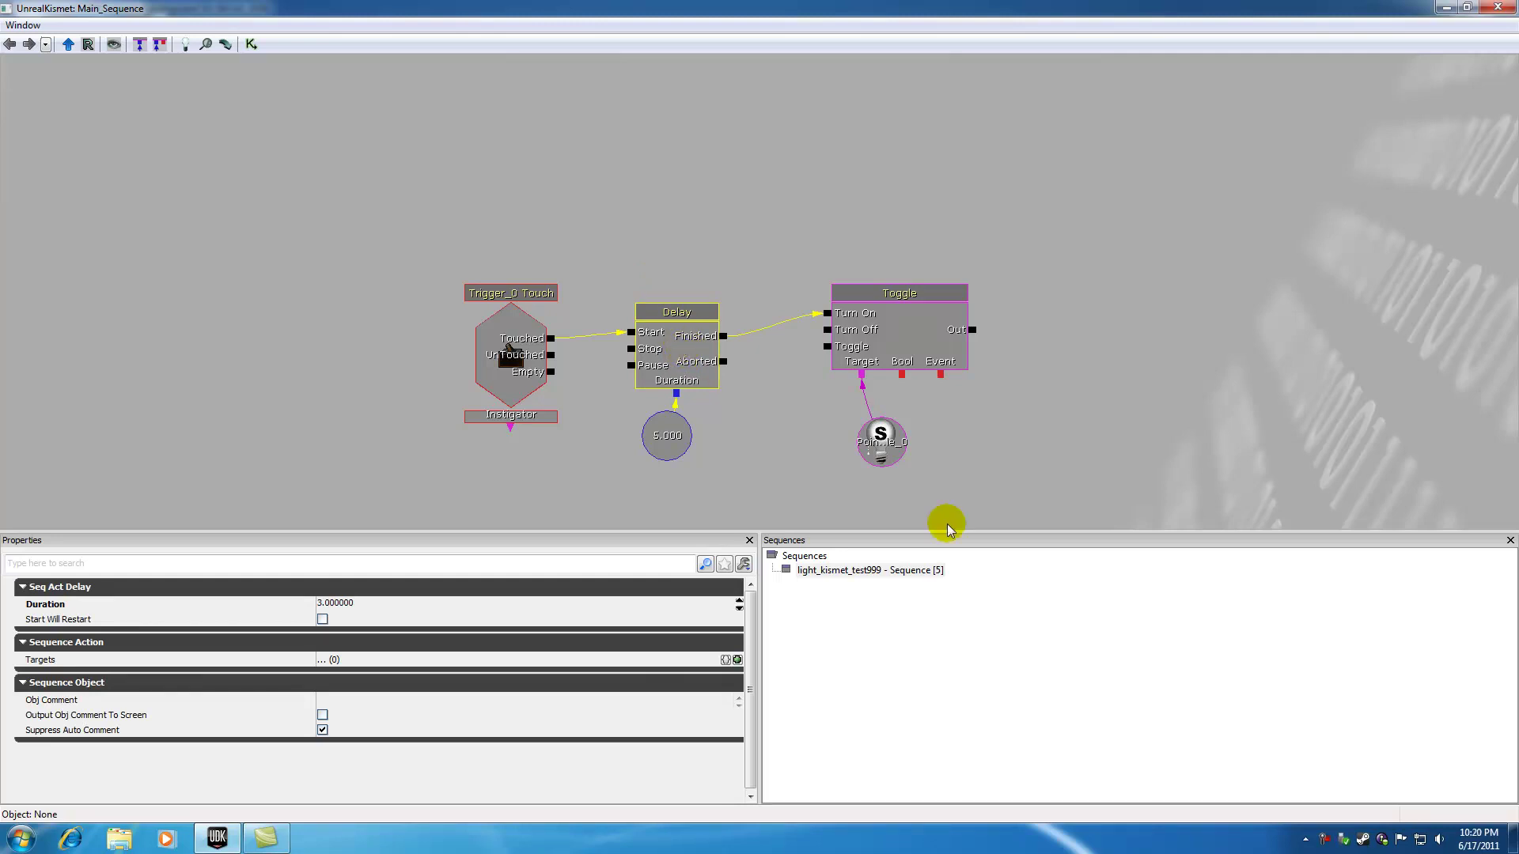
pyautogui.rightClick(1325, 840)
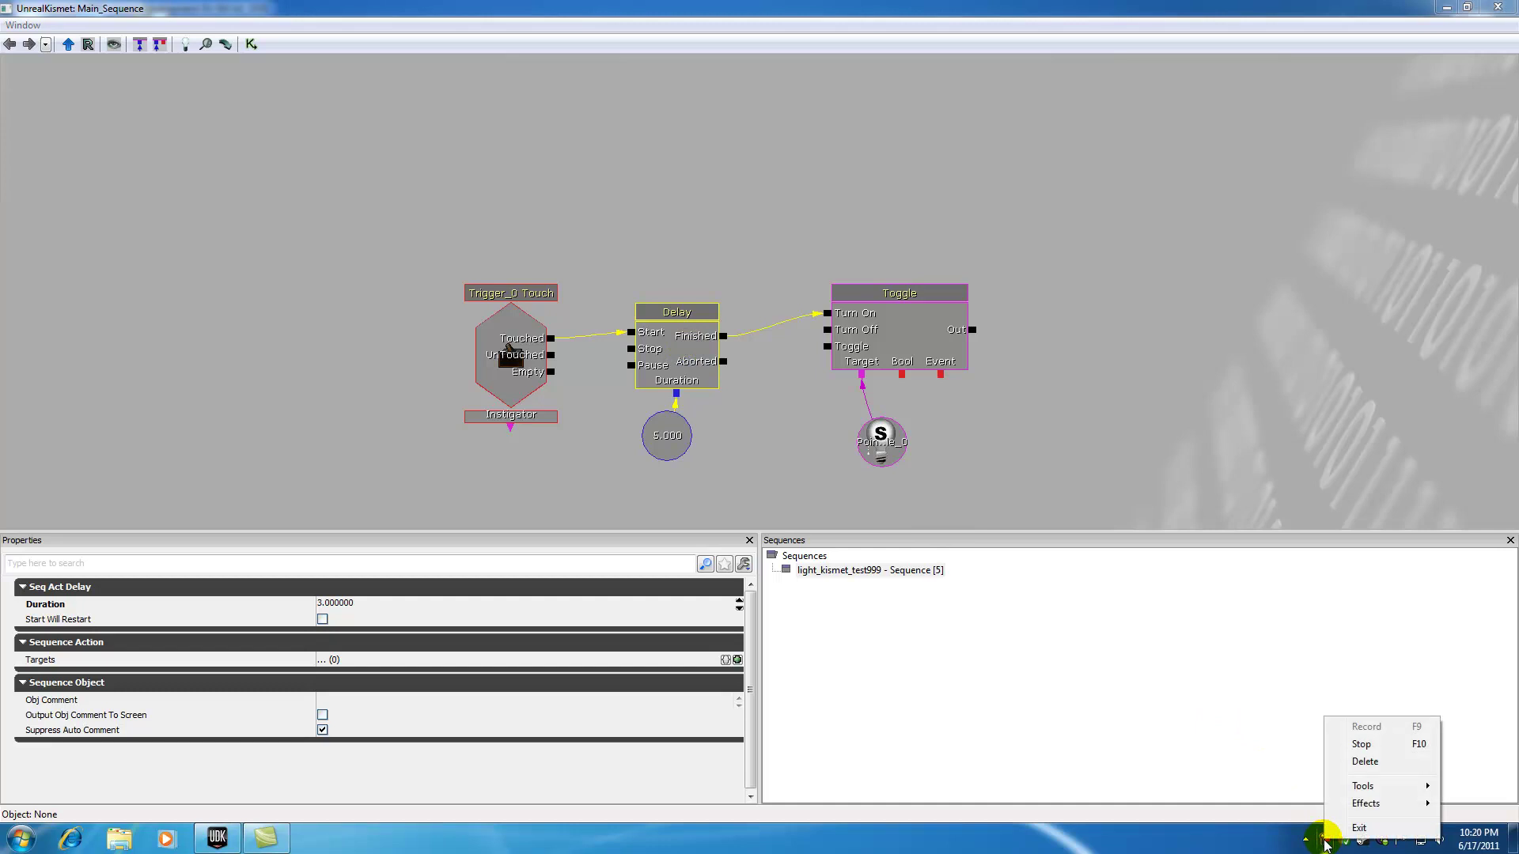